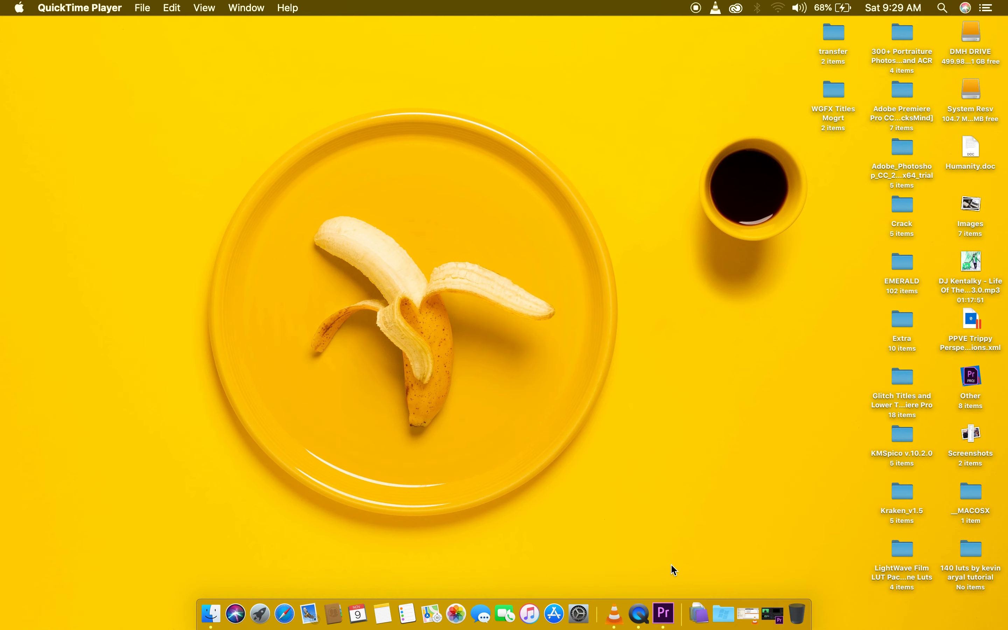
Switch to Premiere Pro and place the green-screen clip MVI_8887.MOV at the sequence start, with its video on track V2.
click(773, 607)
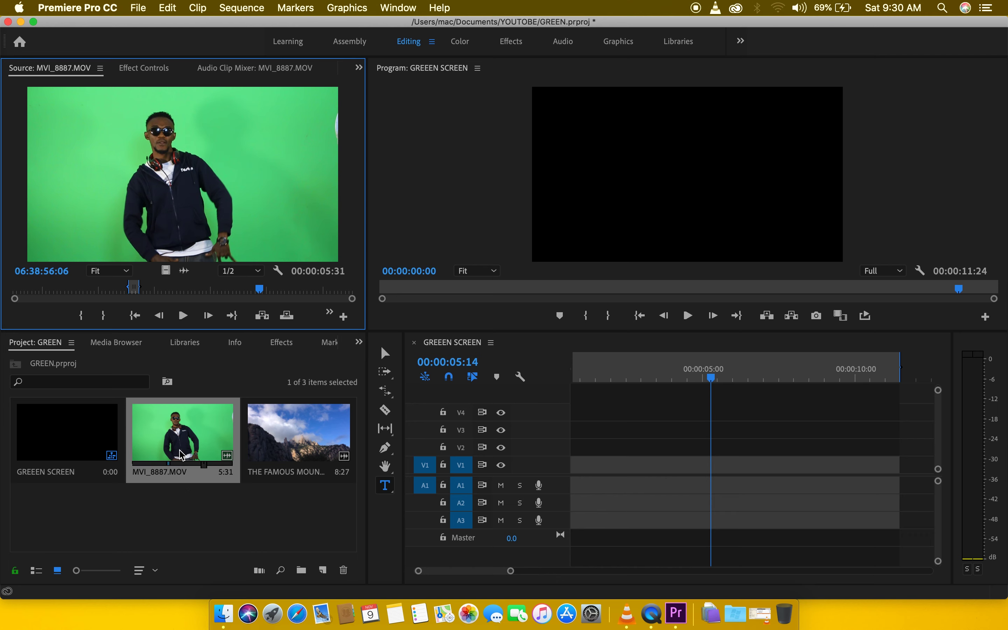
drag(180, 455, 559, 475)
click(578, 377)
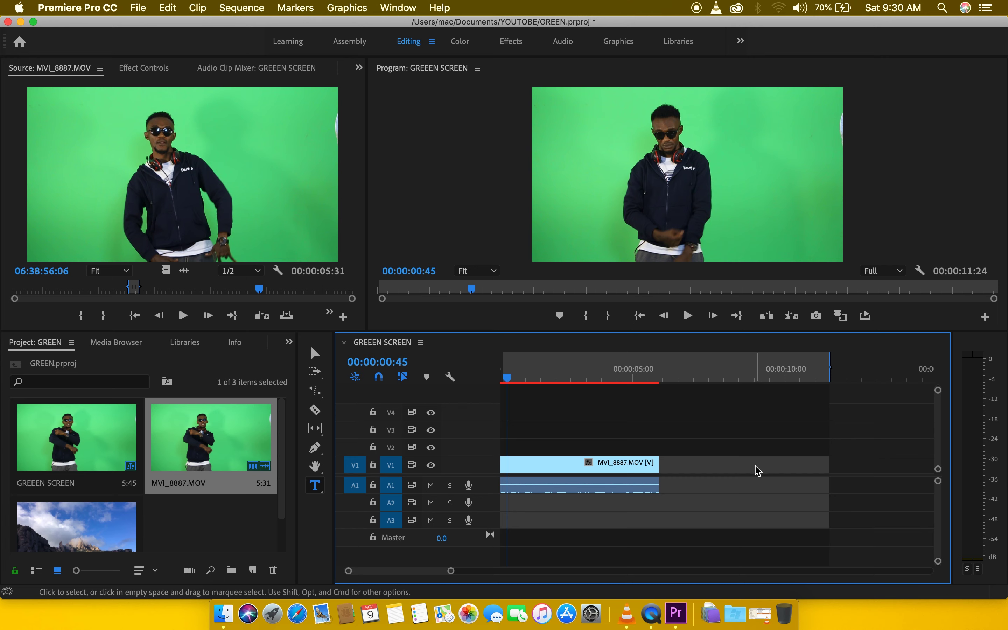
click(565, 473)
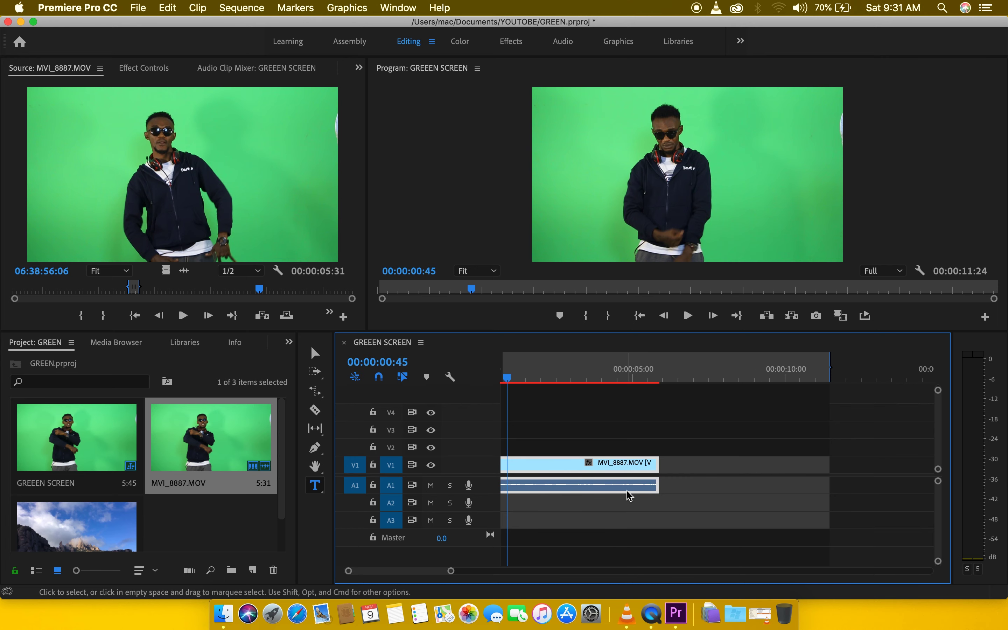
click(541, 466)
drag(540, 467, 542, 449)
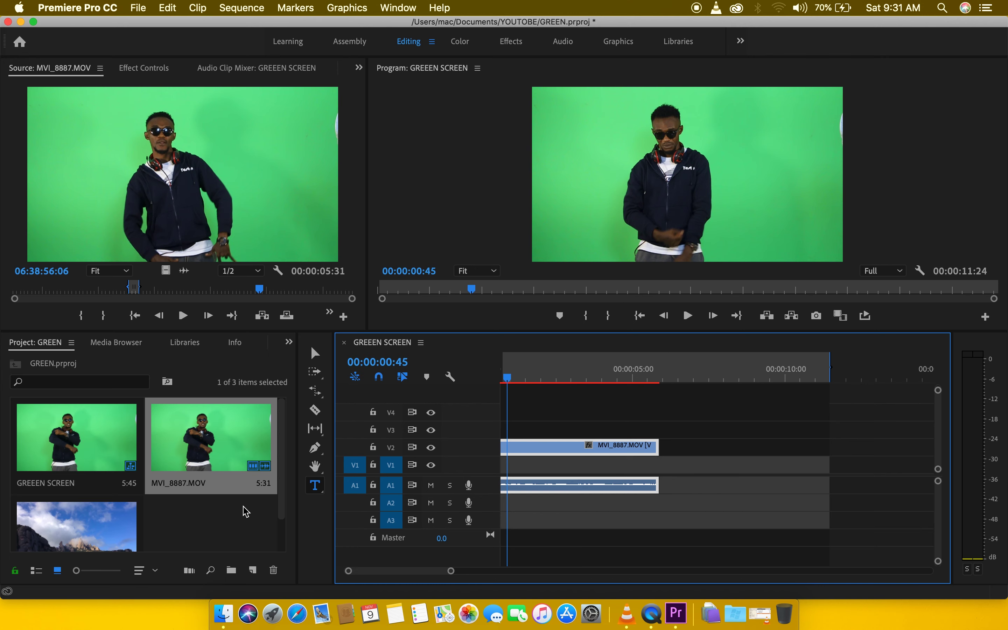
Place the famous mountains drone footage on V1 beneath the green-screen clip and trim its end to match that clip.
double_click(83, 538)
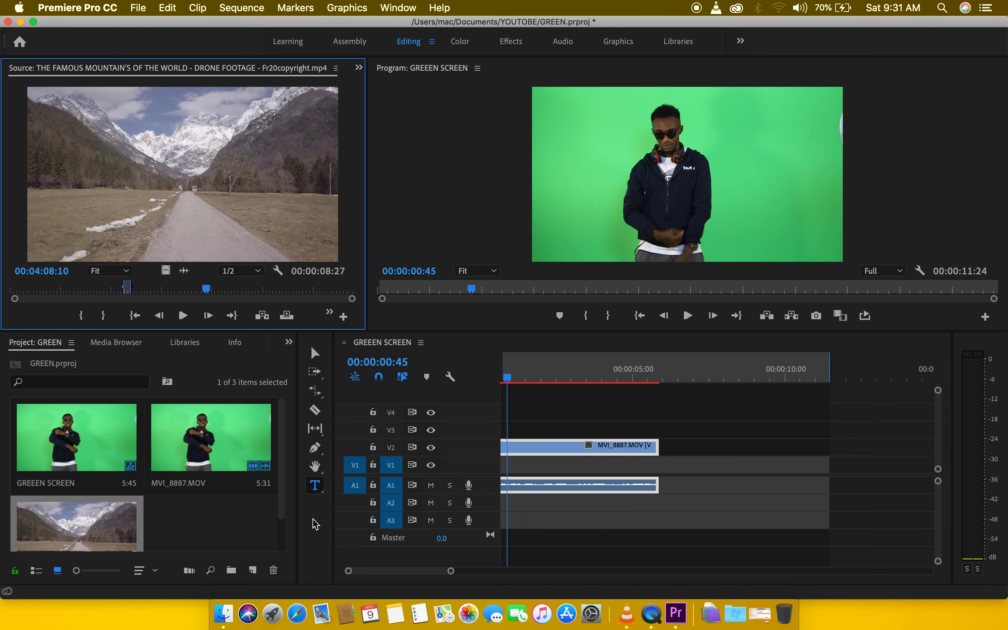
drag(206, 289, 483, 468)
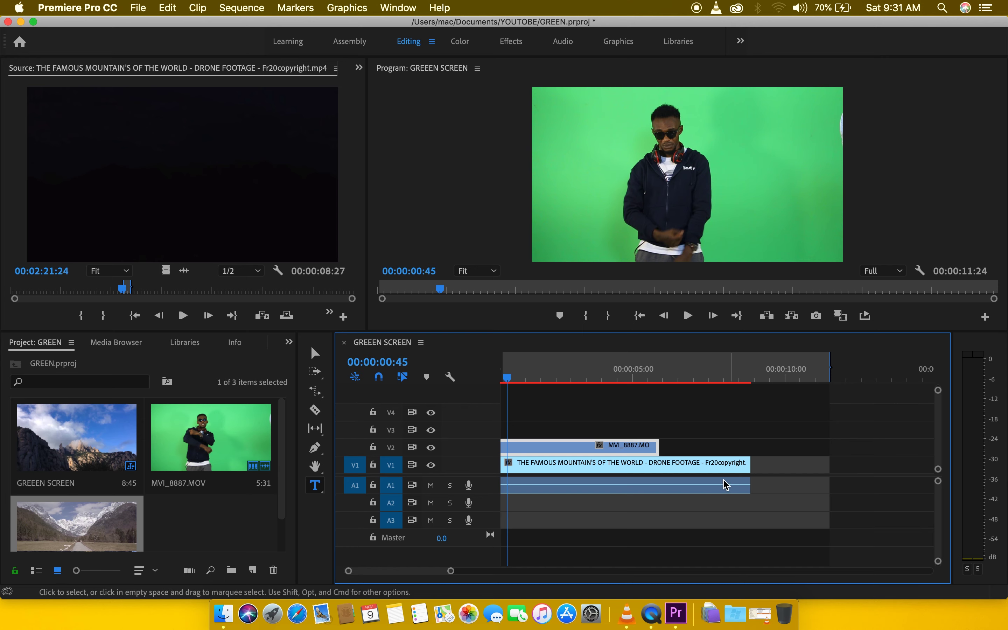
drag(751, 486, 664, 490)
drag(524, 380, 581, 383)
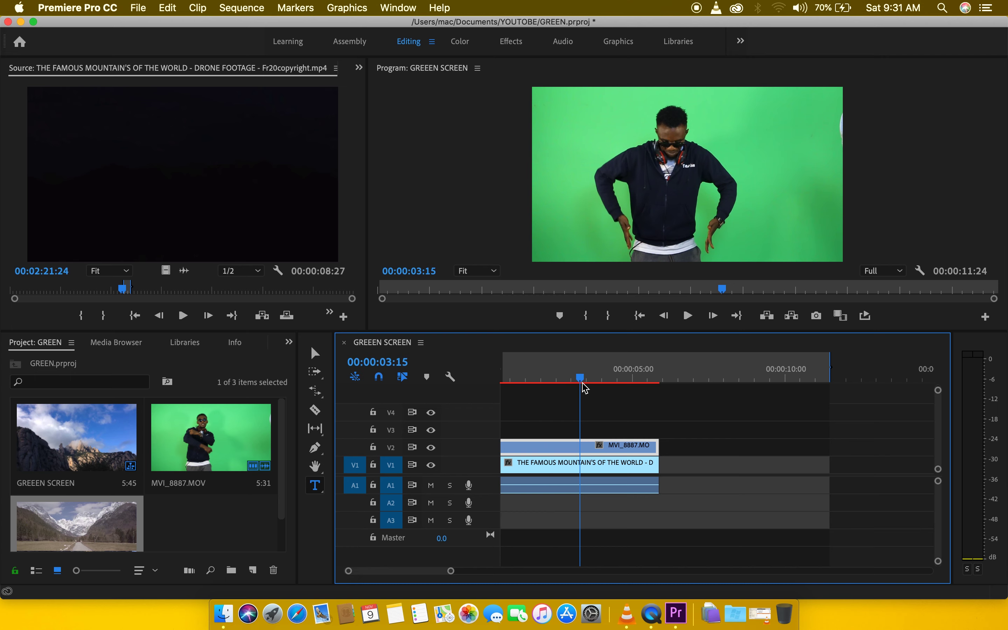
Find the Ultra Key effect by searching for ULTRA and apply it to MVI_8887.MOV on V2.
click(289, 345)
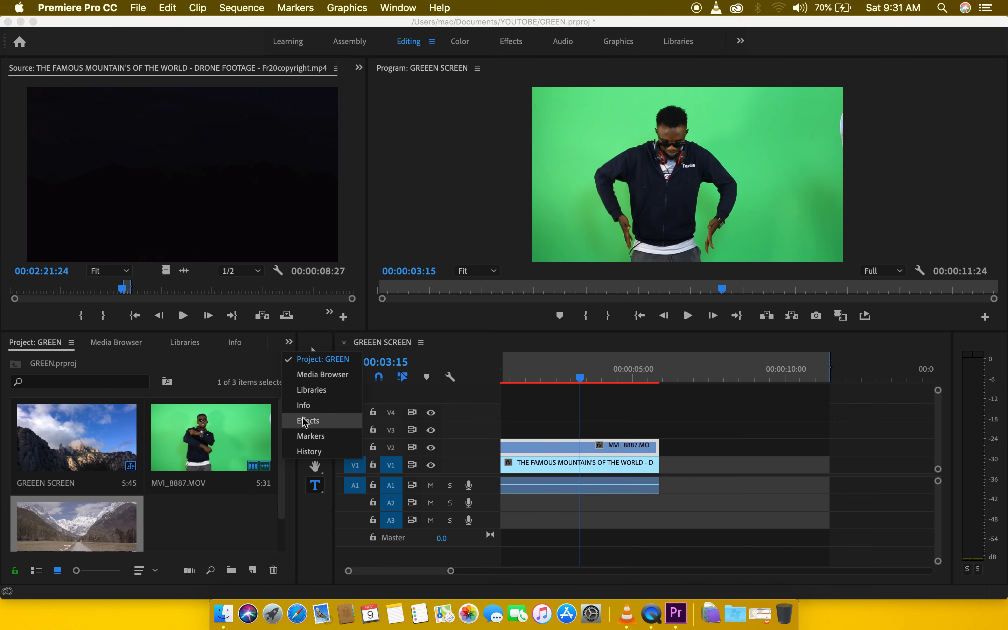
click(302, 419)
click(145, 360)
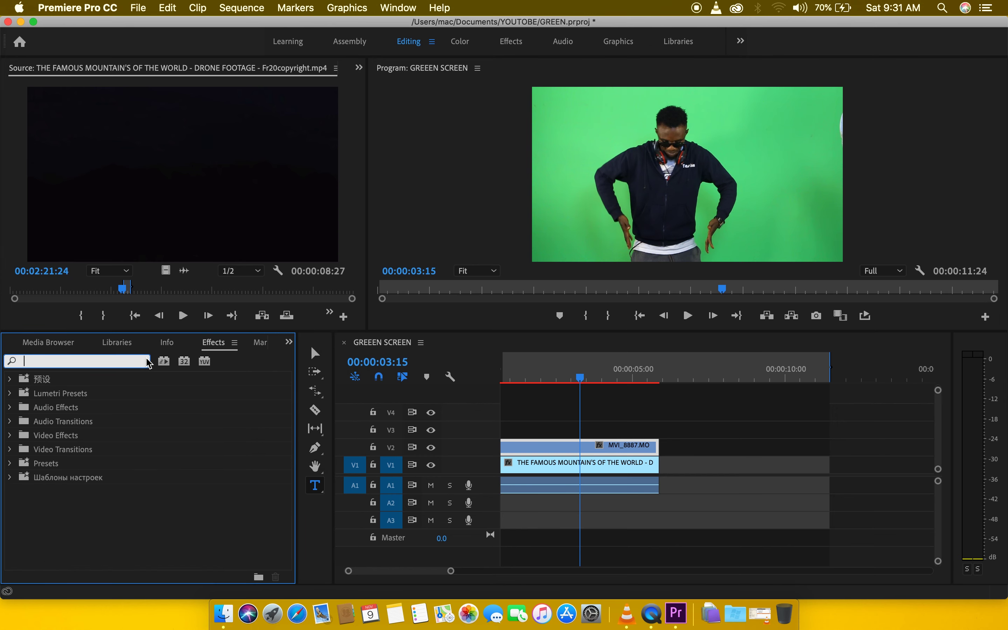
text(ULTRA)
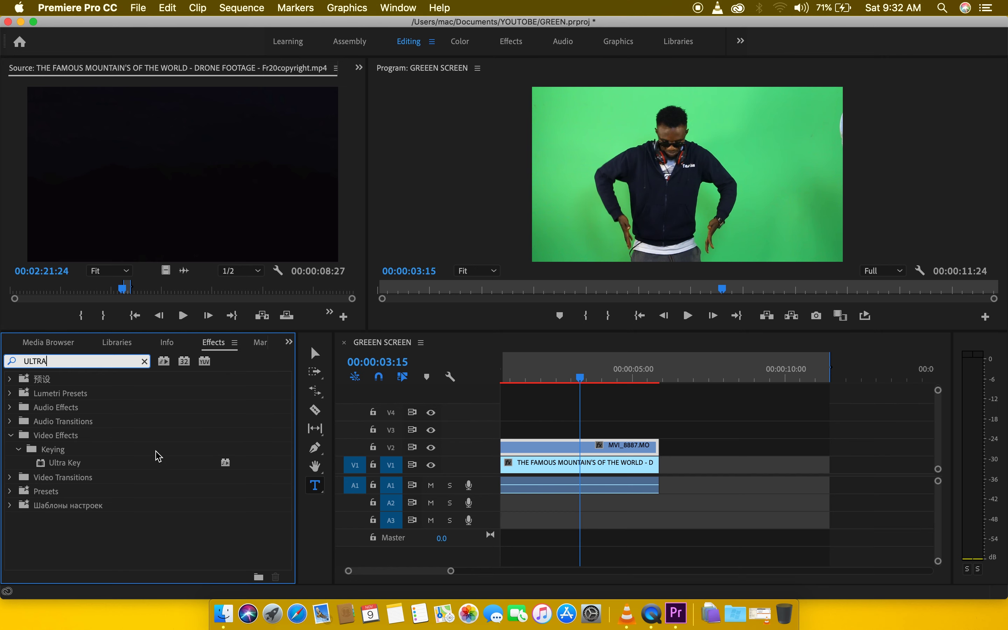
drag(70, 470, 579, 449)
drag(641, 211, 548, 450)
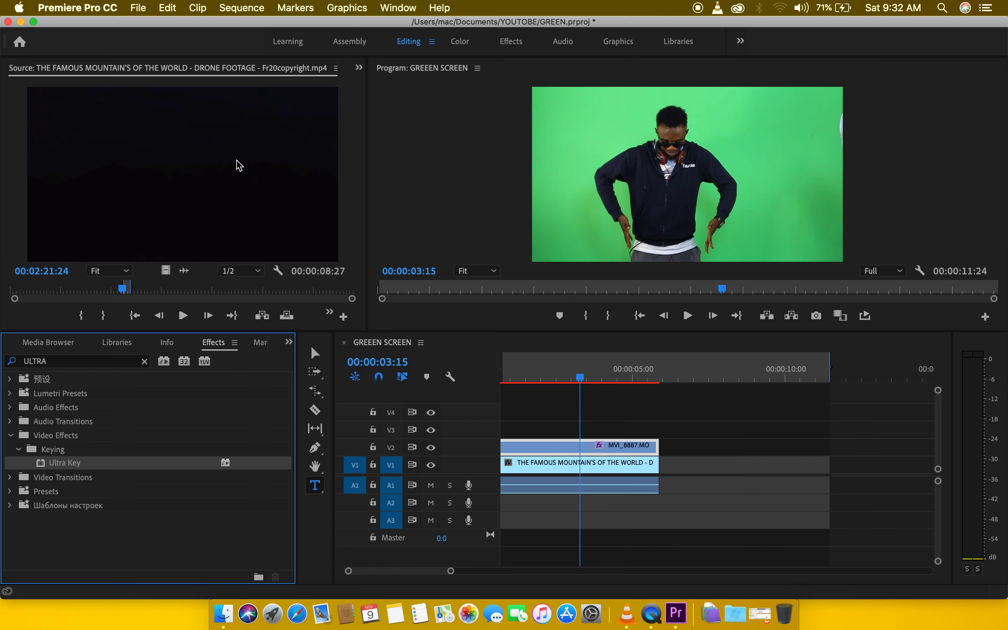
Show the effect controls of the V2 clip MVI_8887.MOV, with Motion collapsed and Ultra Key expanded.
click(358, 68)
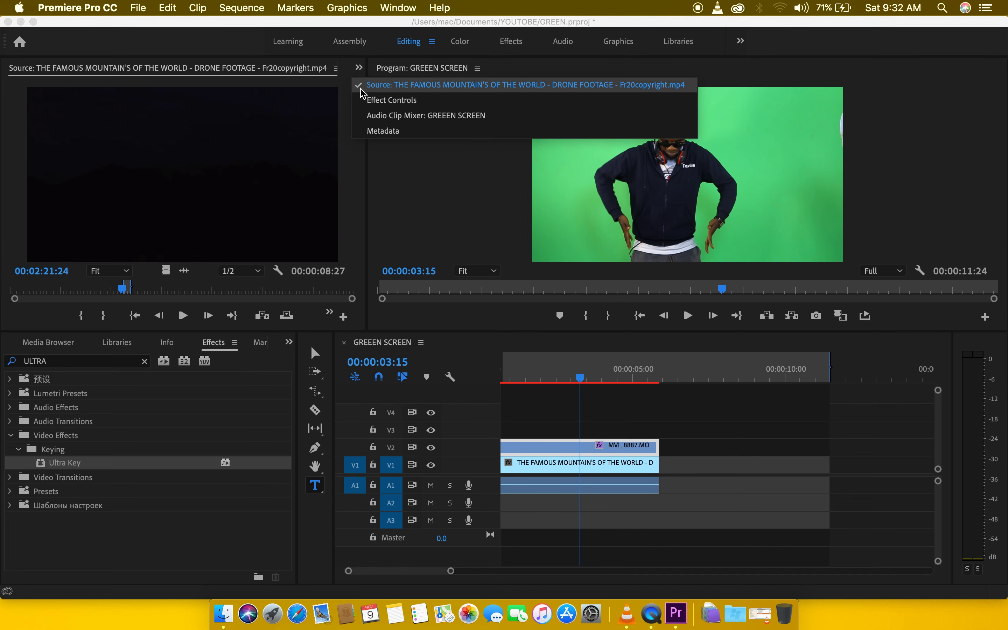
click(368, 100)
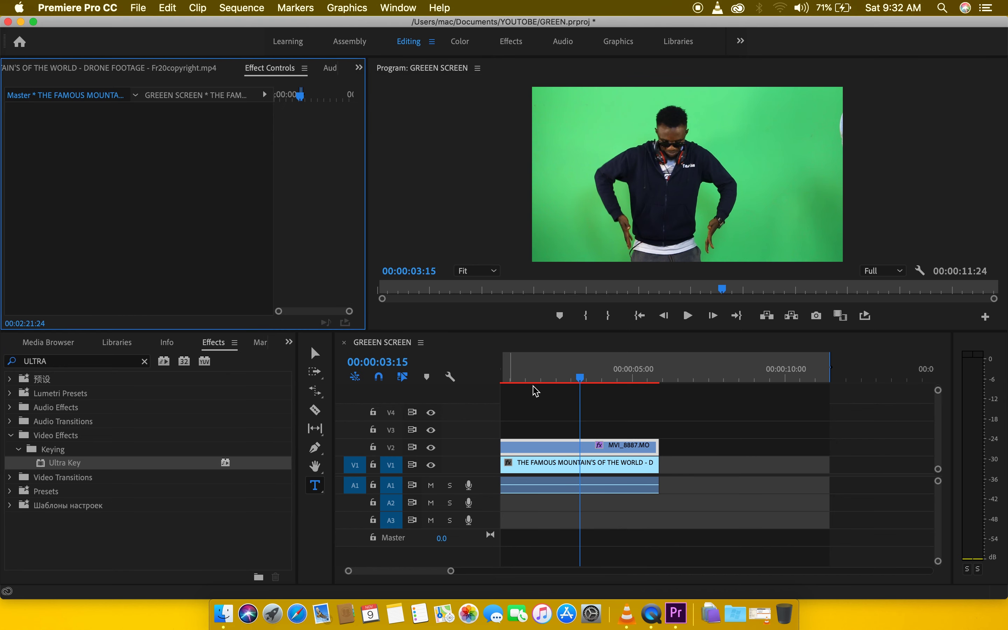
click(569, 448)
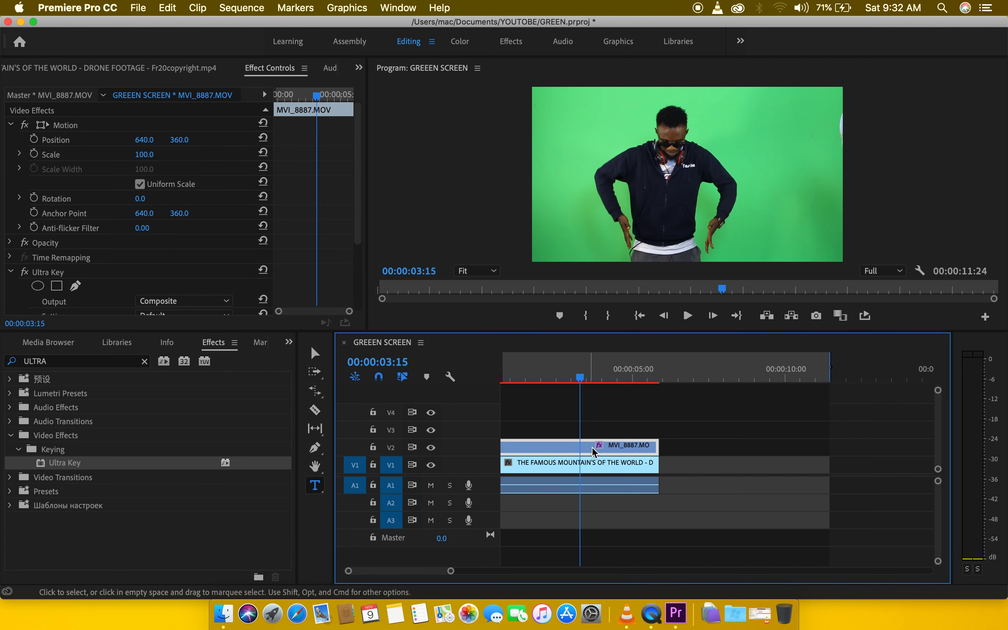
click(11, 124)
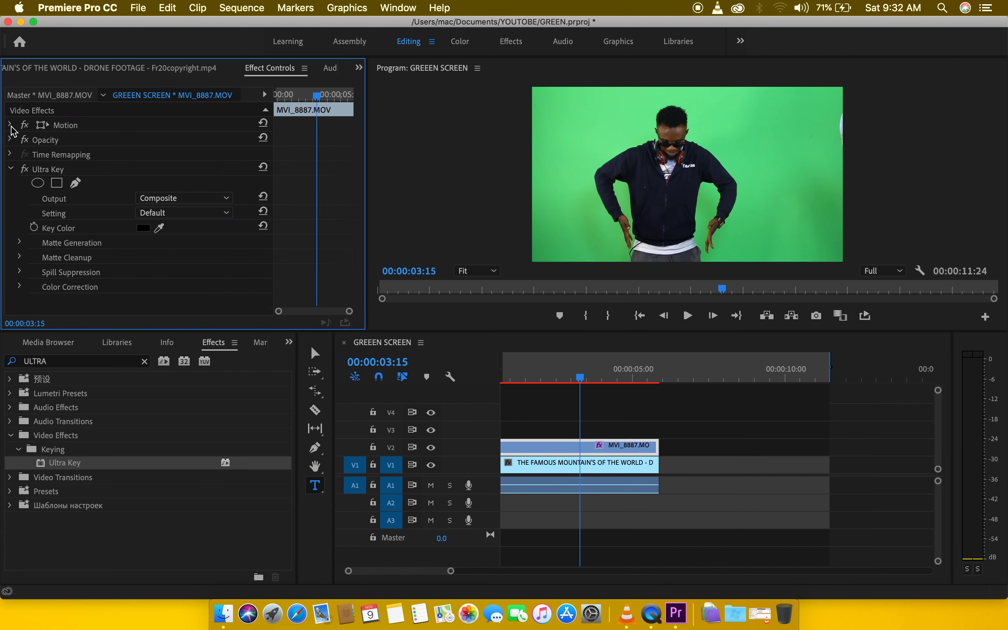
click(11, 169)
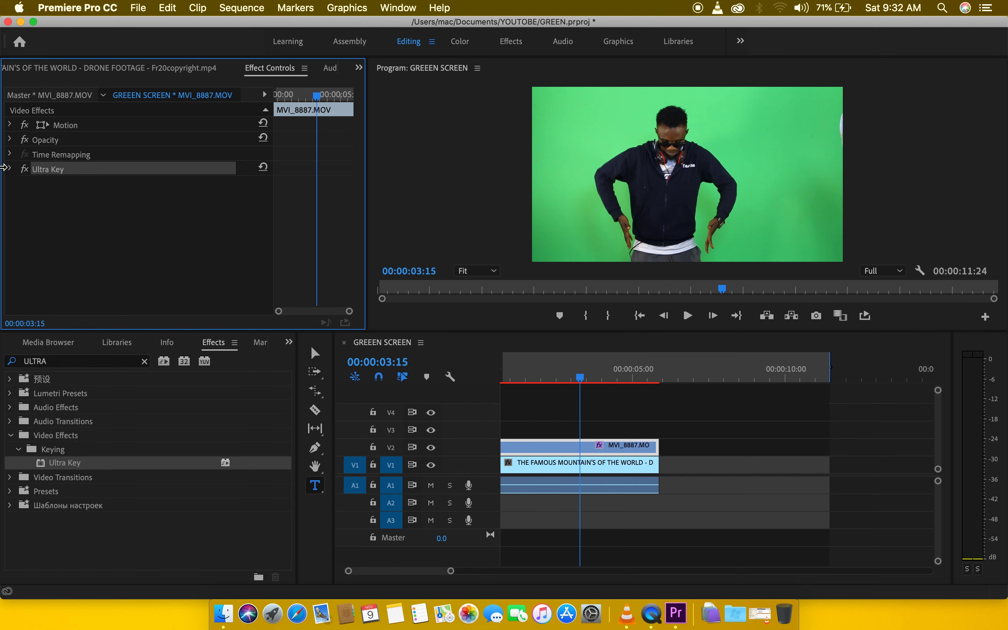
click(10, 169)
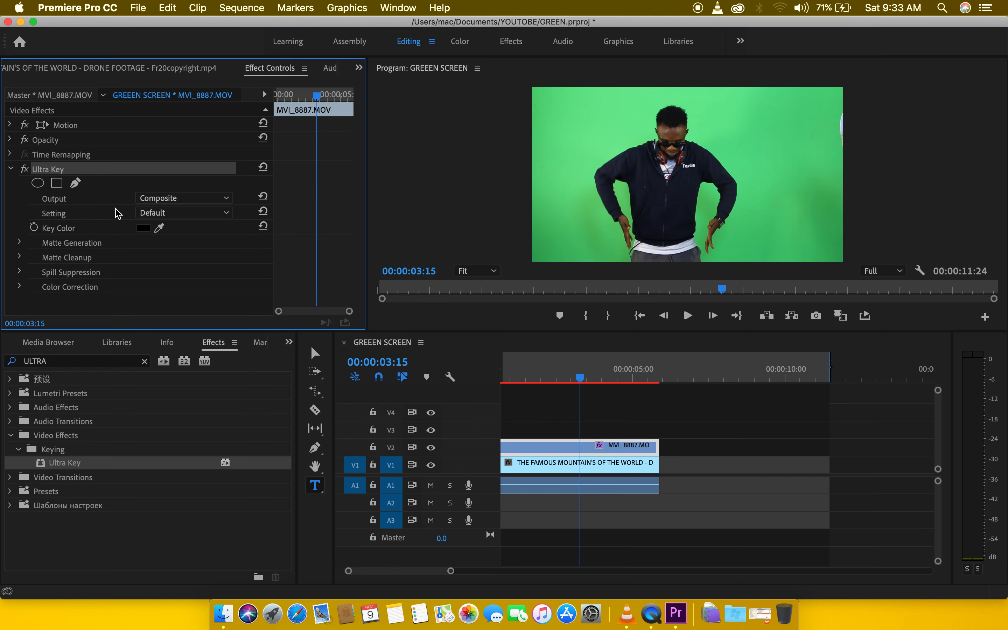
Review the available Output and Setting options of the Ultra Key effect without changing them.
click(176, 199)
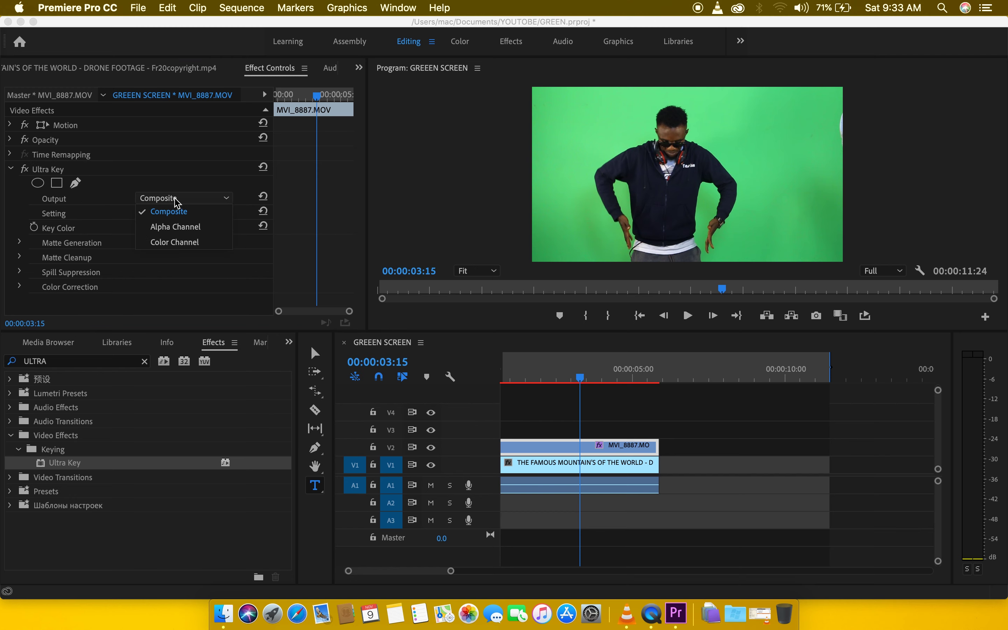
click(196, 201)
click(179, 214)
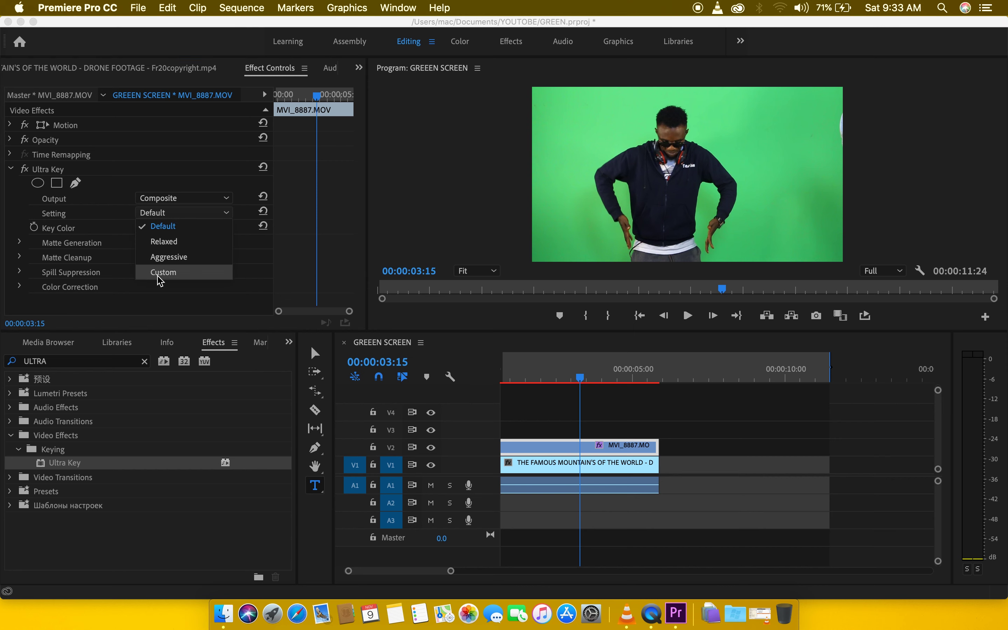
click(172, 207)
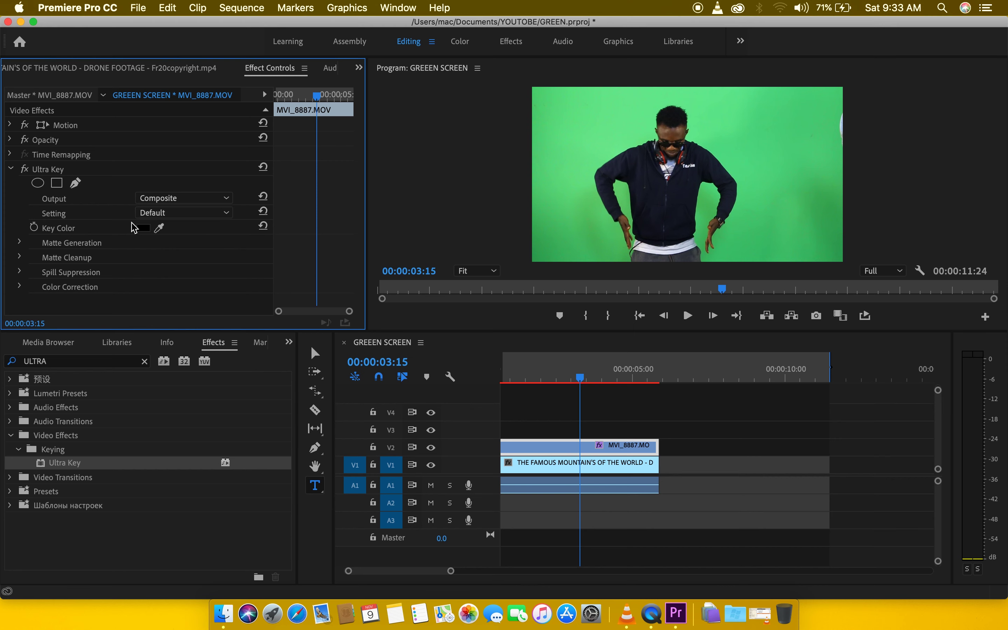
Expand and examine Ultra Key's Matte Generation, Matte Cleanup, Spill Suppression and Color Correction parameters.
click(20, 242)
scroll(21, 247, down, 3)
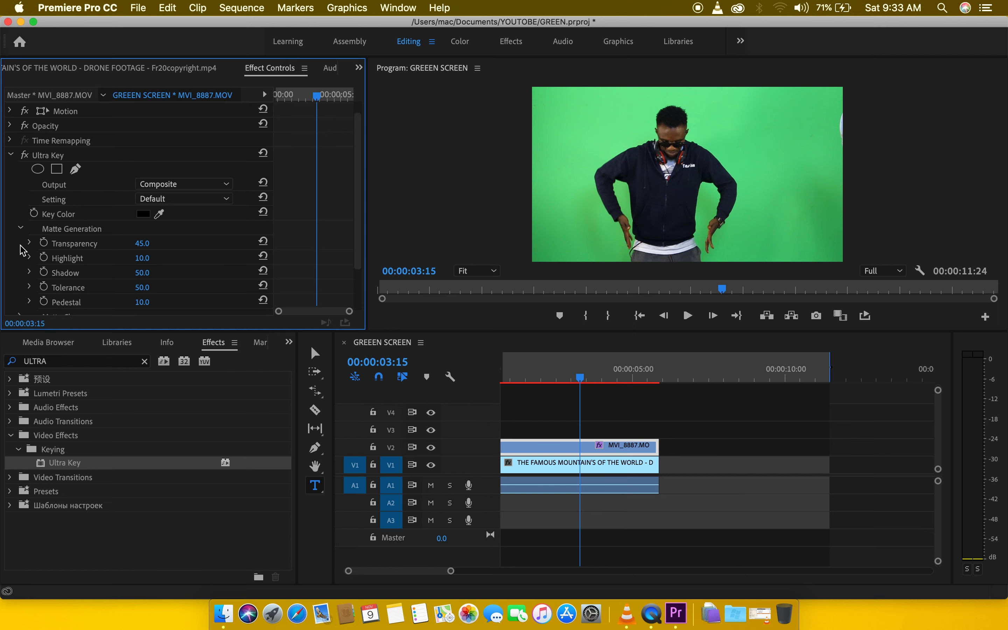
click(19, 262)
scroll(19, 268, down, 3)
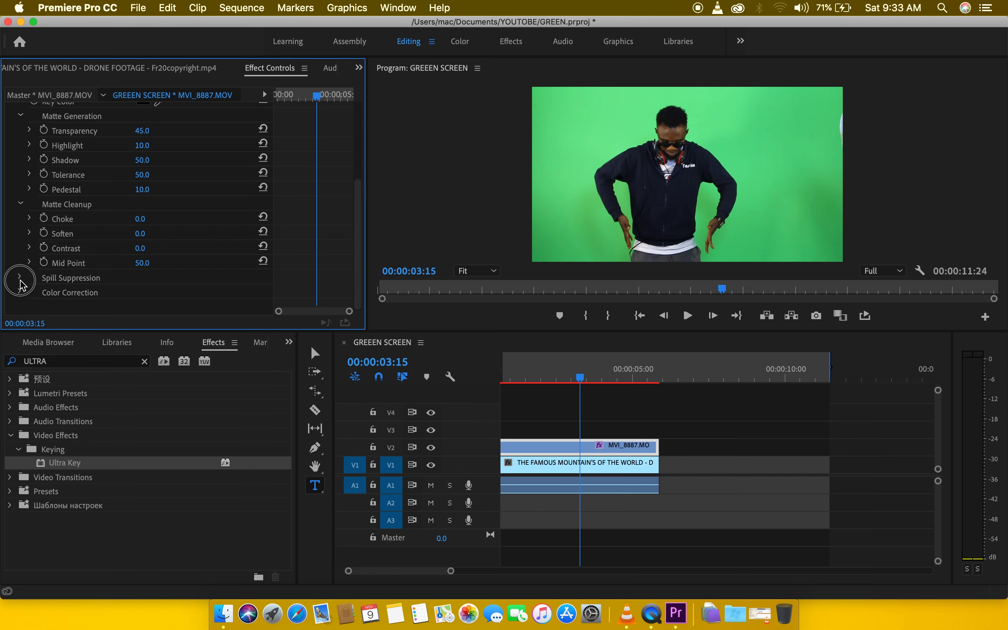
click(19, 278)
scroll(21, 287, down, 1)
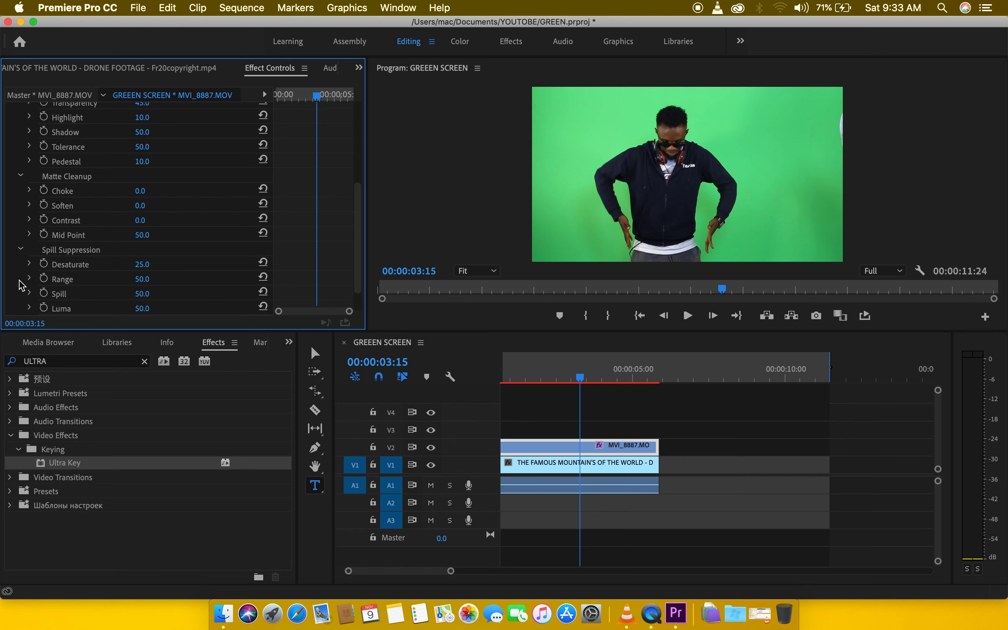
scroll(22, 286, down, 1)
scroll(20, 284, down, 1)
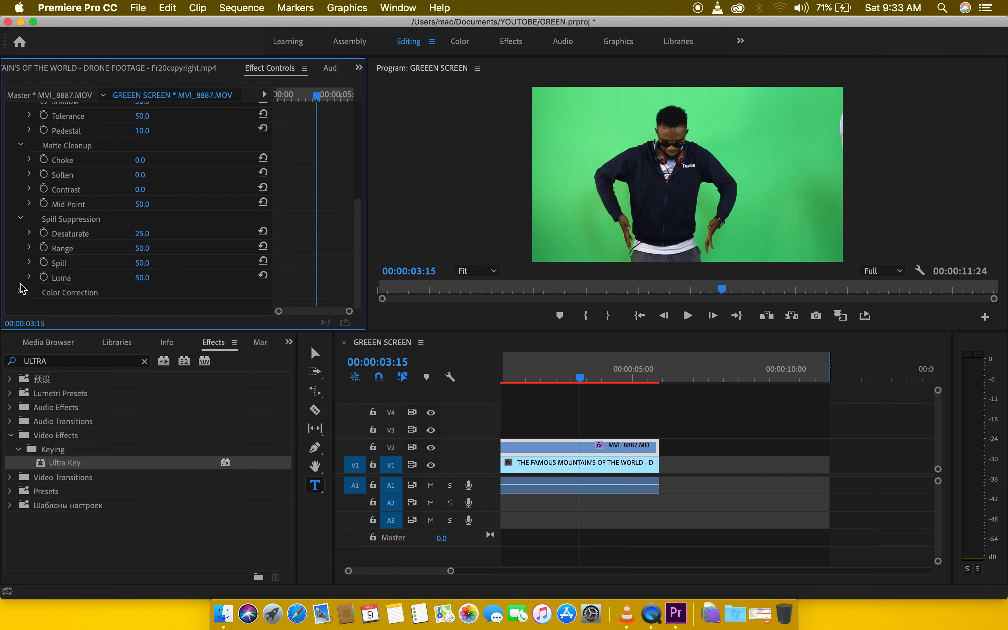
click(19, 292)
scroll(22, 292, down, 3)
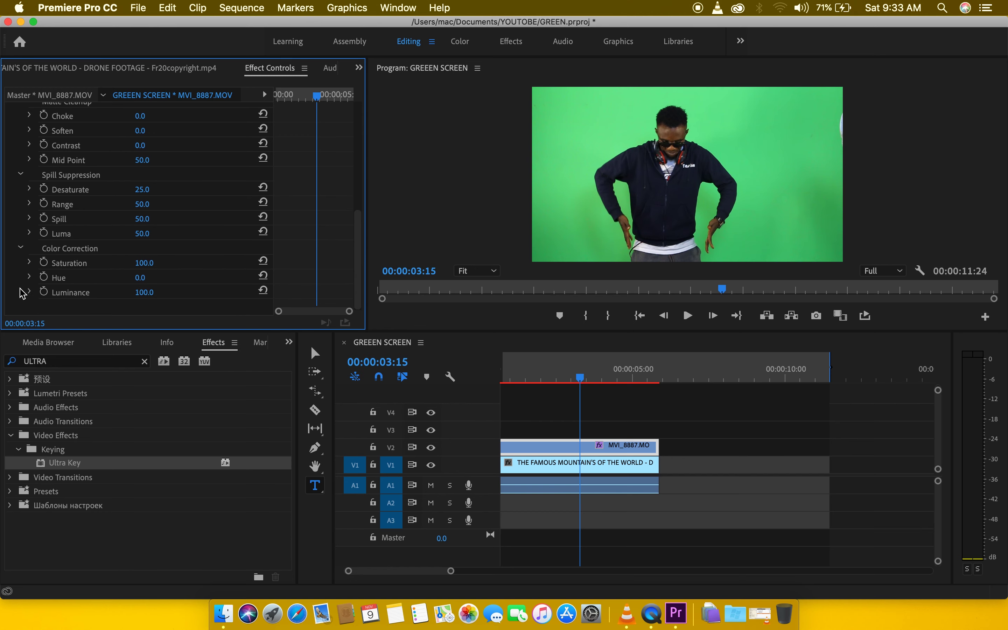
scroll(20, 286, up, 10)
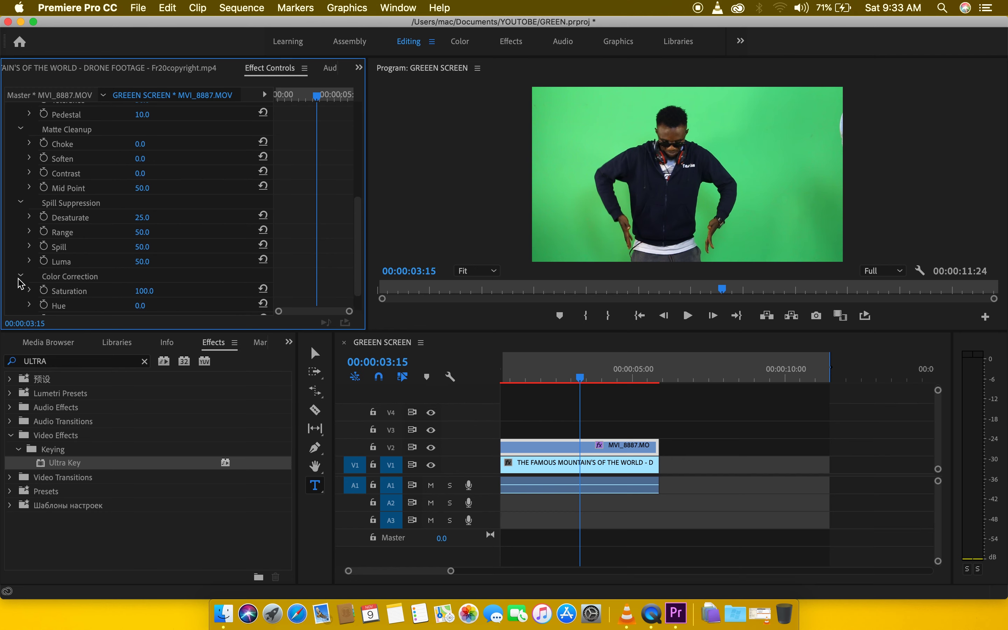
scroll(20, 280, down, 1)
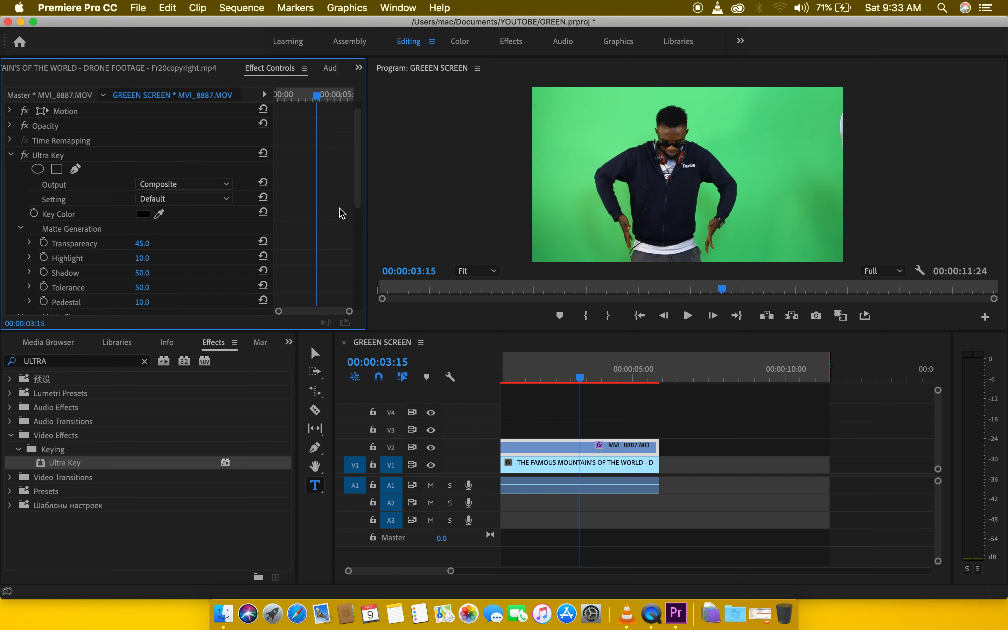
Set Ultra Key's Key Color by sampling the green background beside the man's shoulder in the program preview.
click(163, 216)
click(164, 217)
click(162, 216)
drag(159, 212, 587, 155)
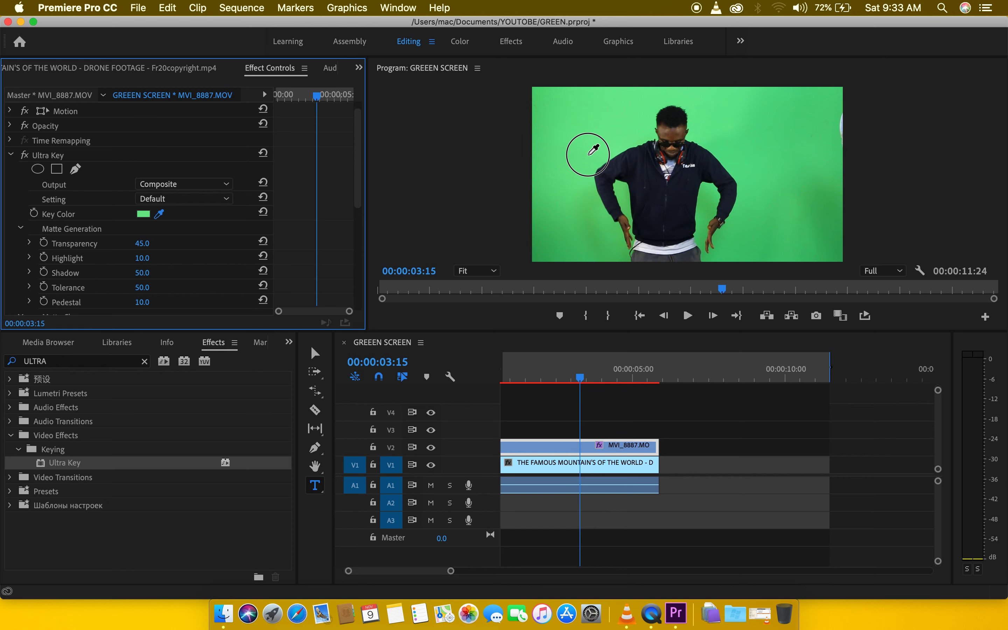
drag(588, 154, 587, 155)
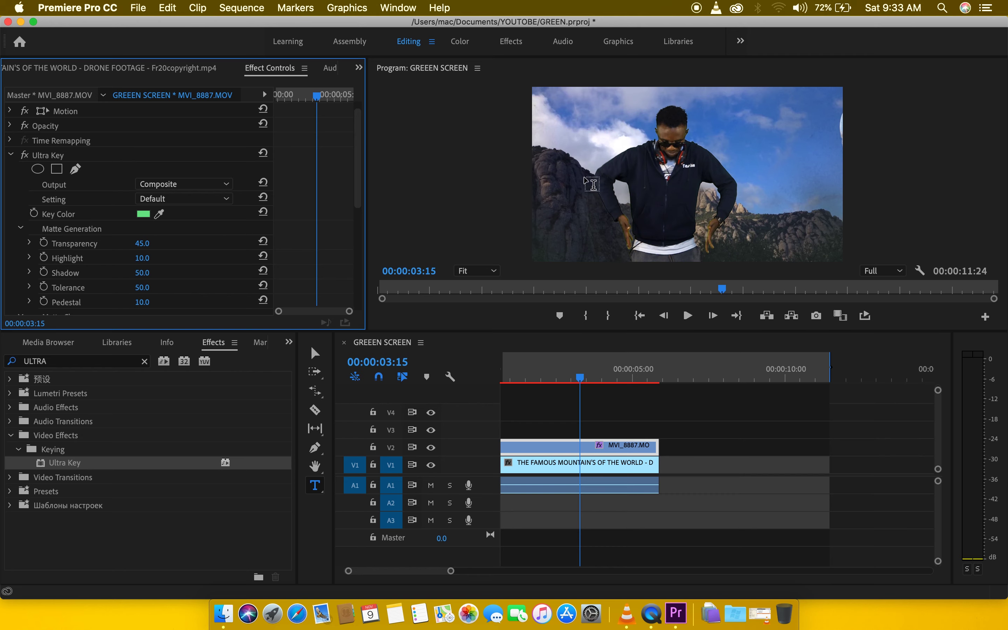
Play the sequence from 00:00:00:45 to check the keyed man against the mountain background.
drag(573, 364, 544, 377)
click(509, 380)
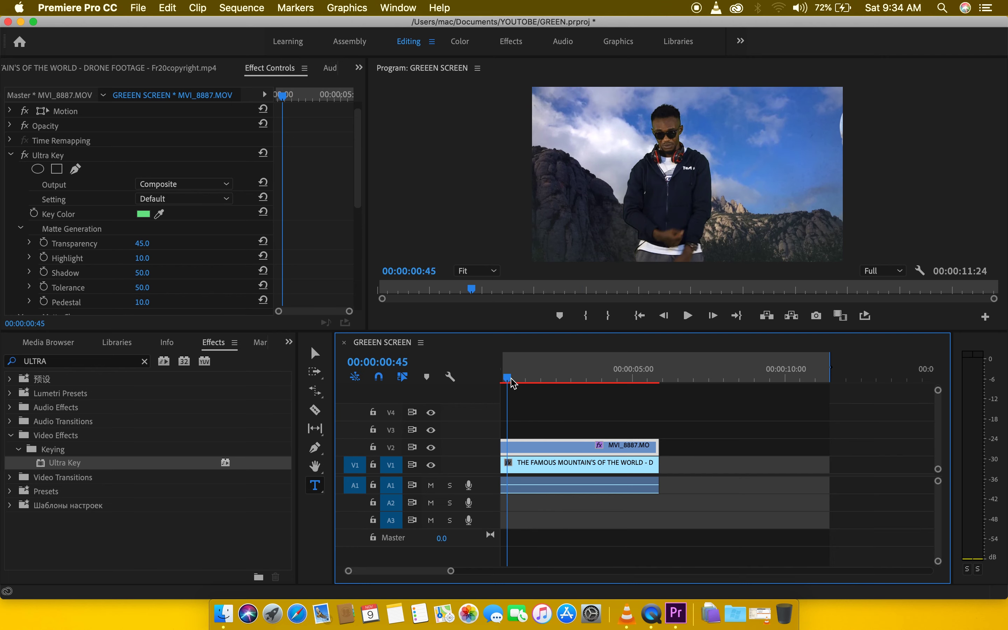
key(space)
key(space)
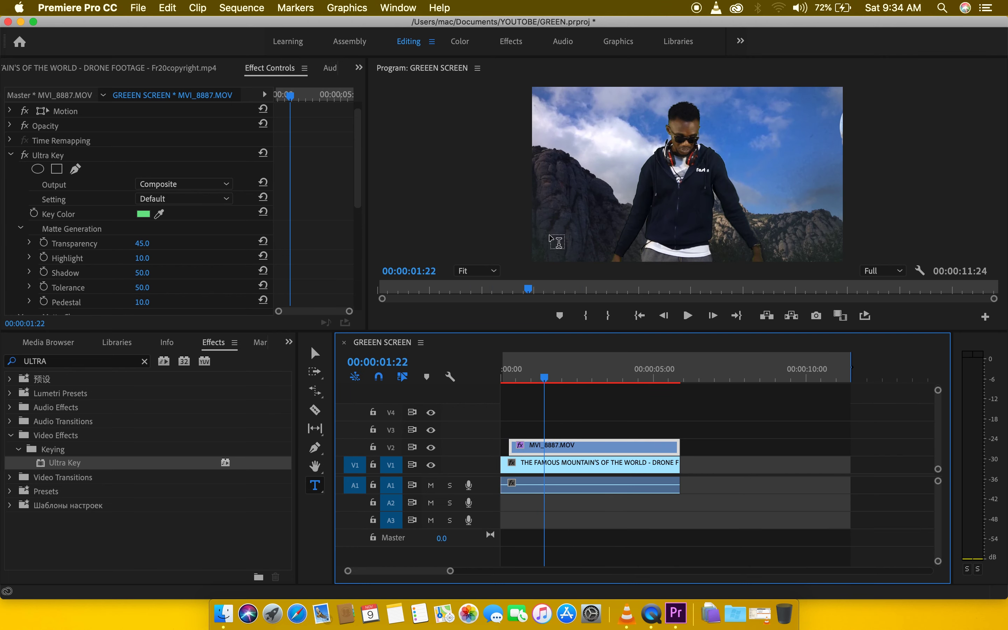
key(space)
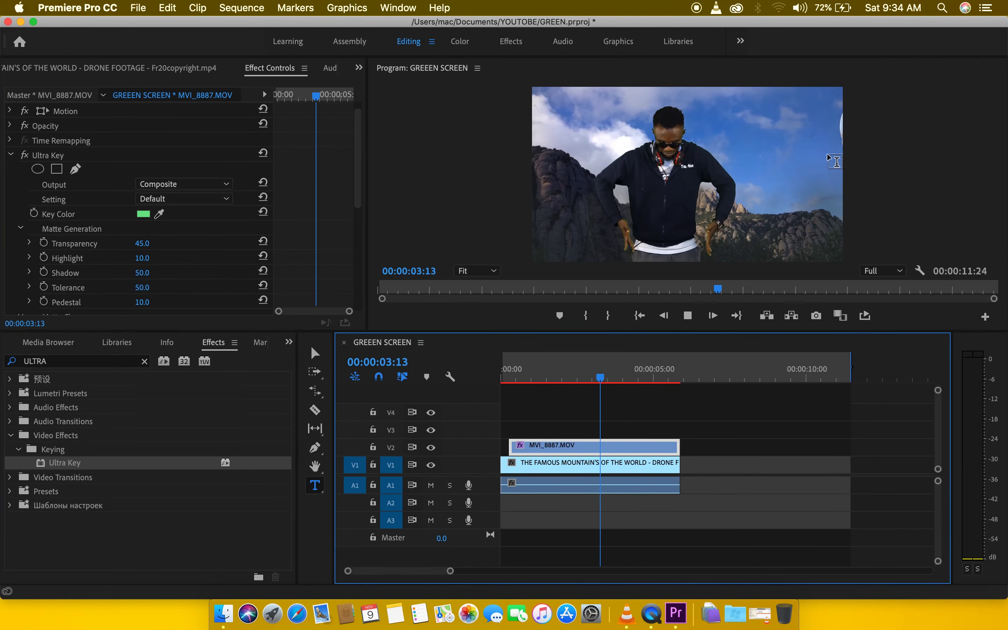
key(space)
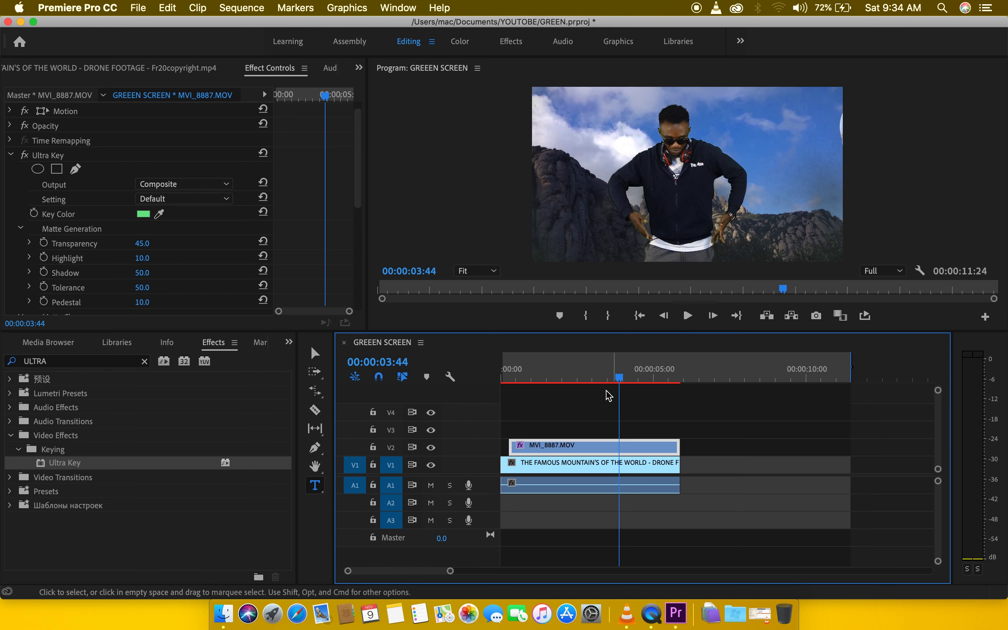
Set Ultra Key's Setting to Aggressive and check the key at 00:00:03:13 in an enlarged program preview.
click(590, 376)
drag(590, 376, 582, 376)
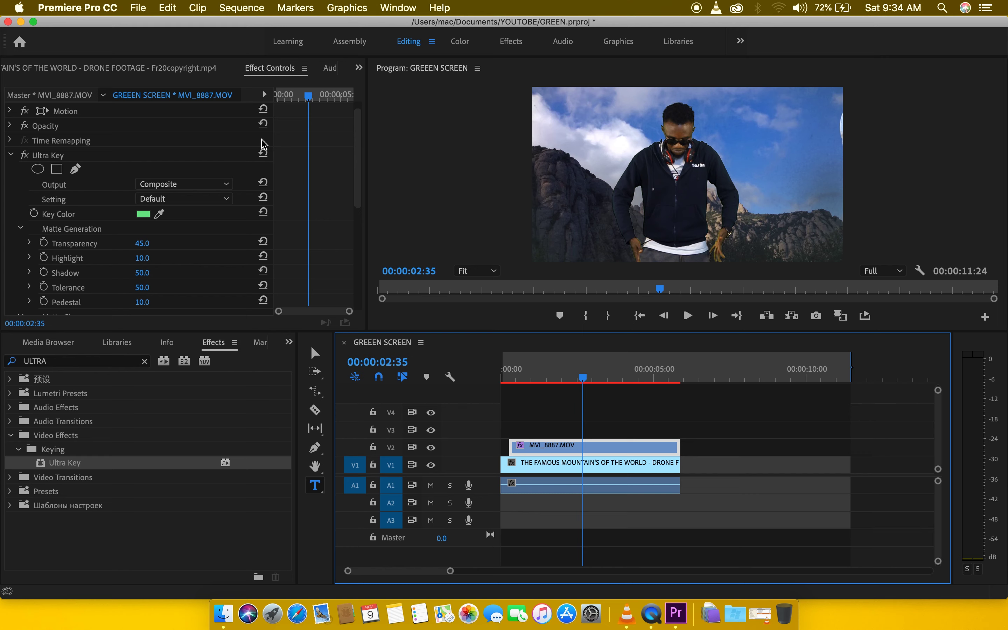
click(222, 200)
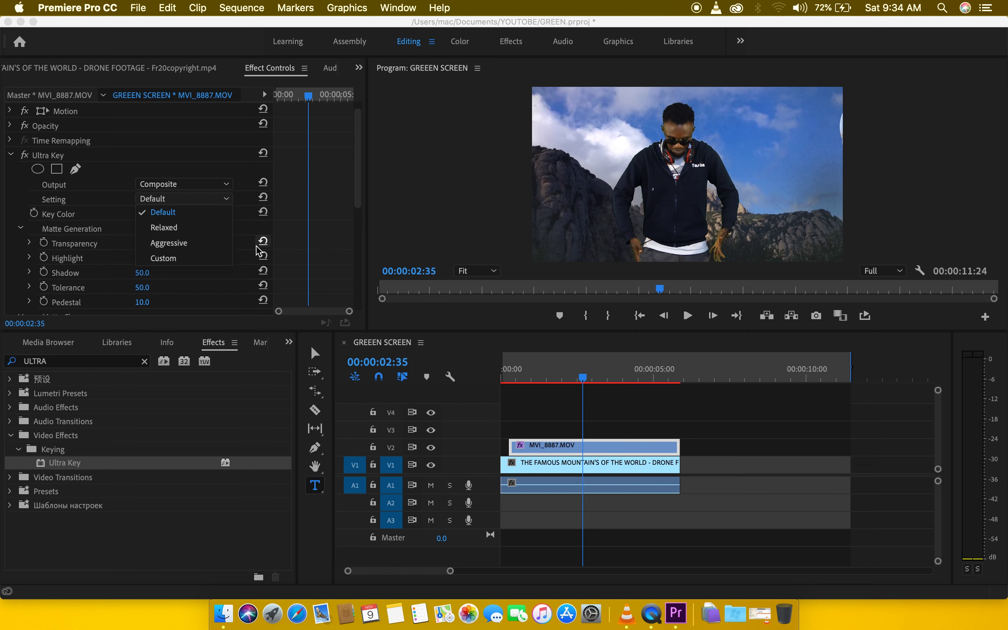
click(185, 243)
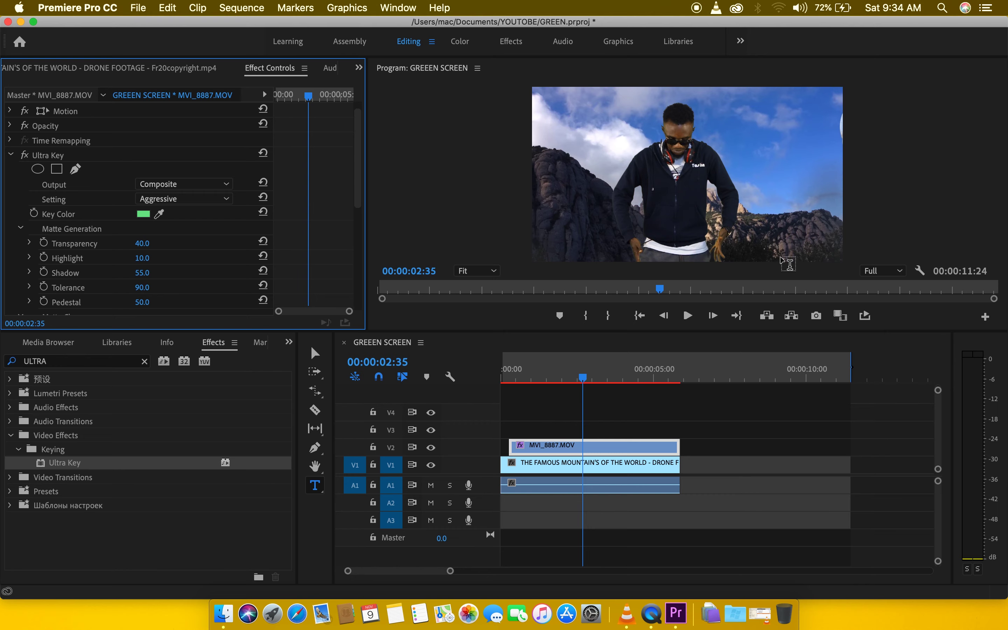
drag(547, 371, 638, 348)
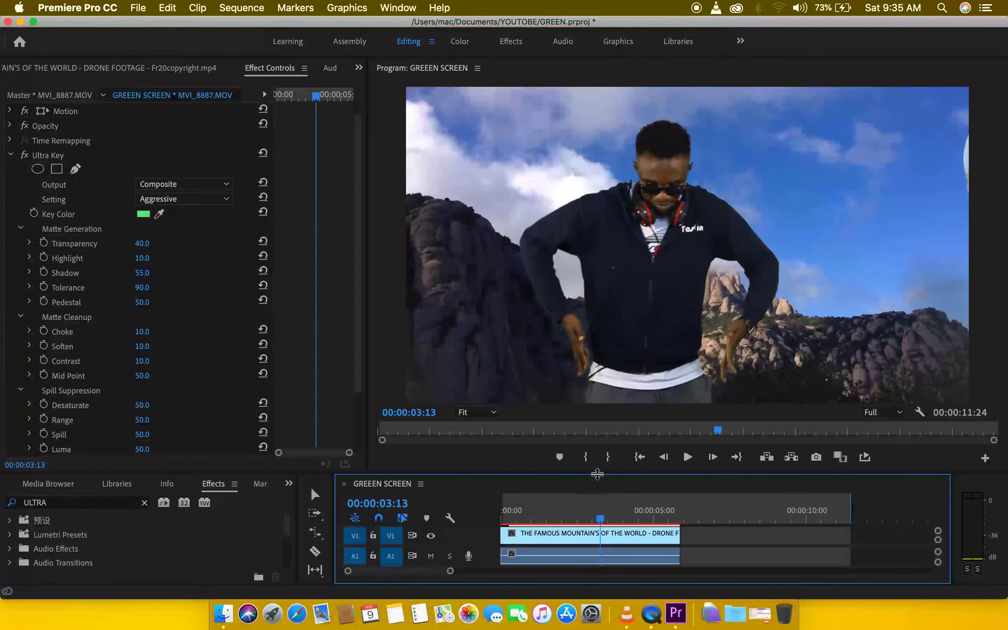
drag(598, 474, 586, 343)
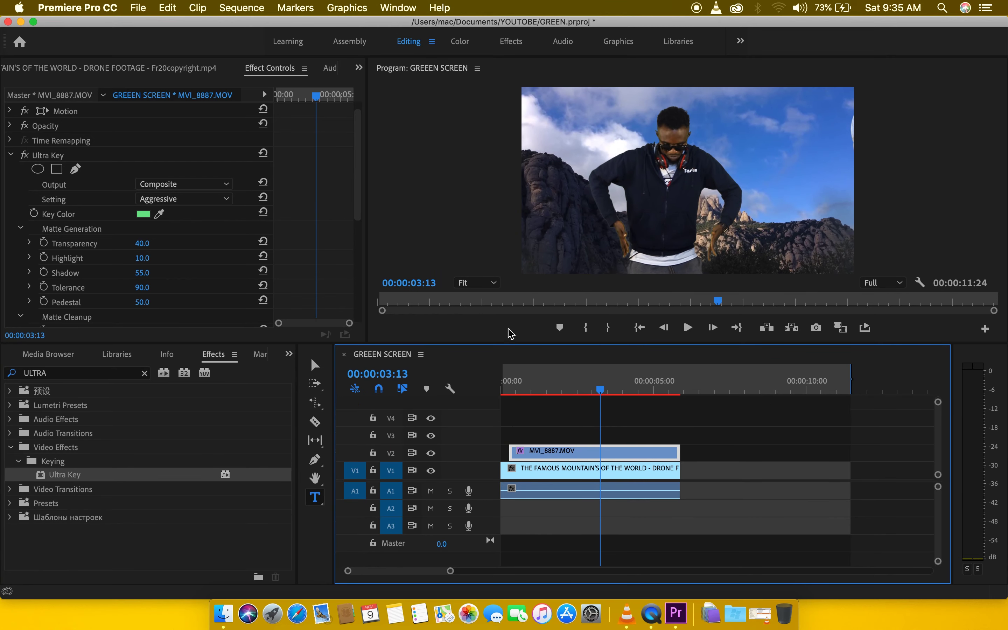
Set Ultra Key's Matte Generation Pedestal to 100 and check the composite at 00:00:03:35.
drag(357, 179, 355, 192)
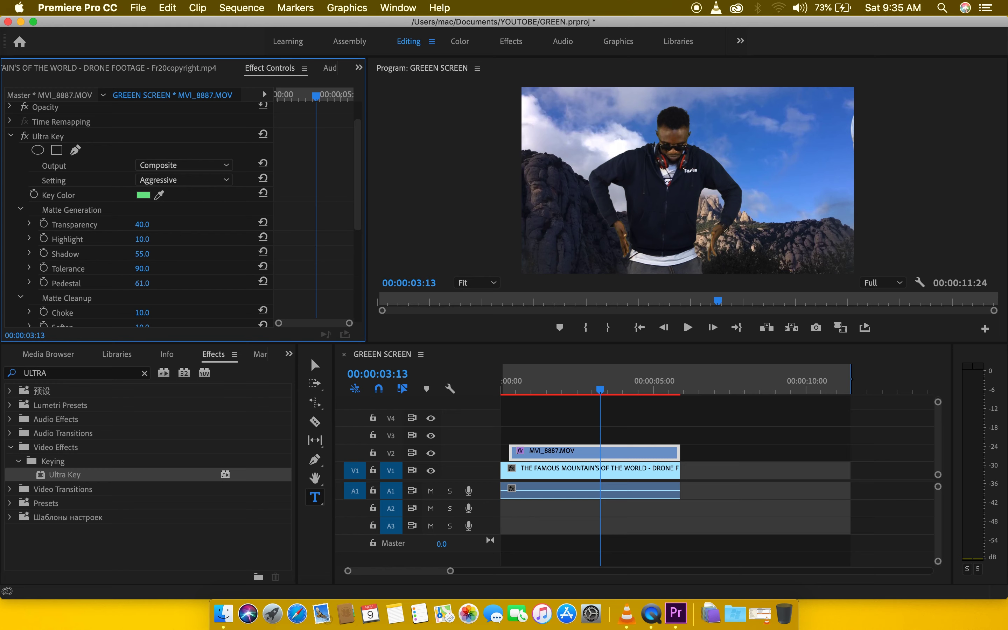
drag(142, 284, 175, 283)
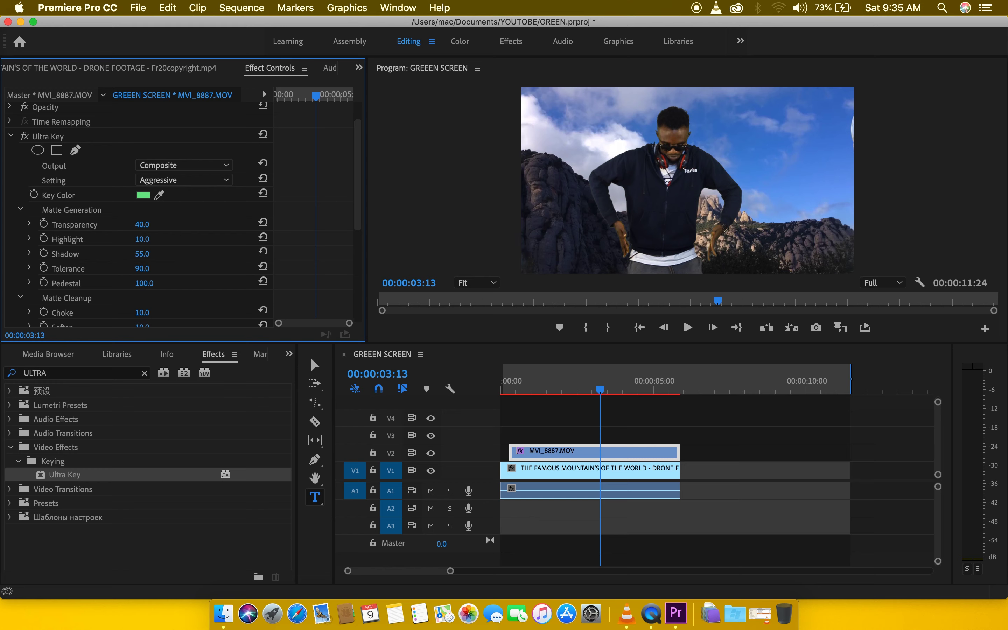
mouse_move(617, 382)
mouse_down()
mouse_move(594, 393)
mouse_move(614, 385)
mouse_up()
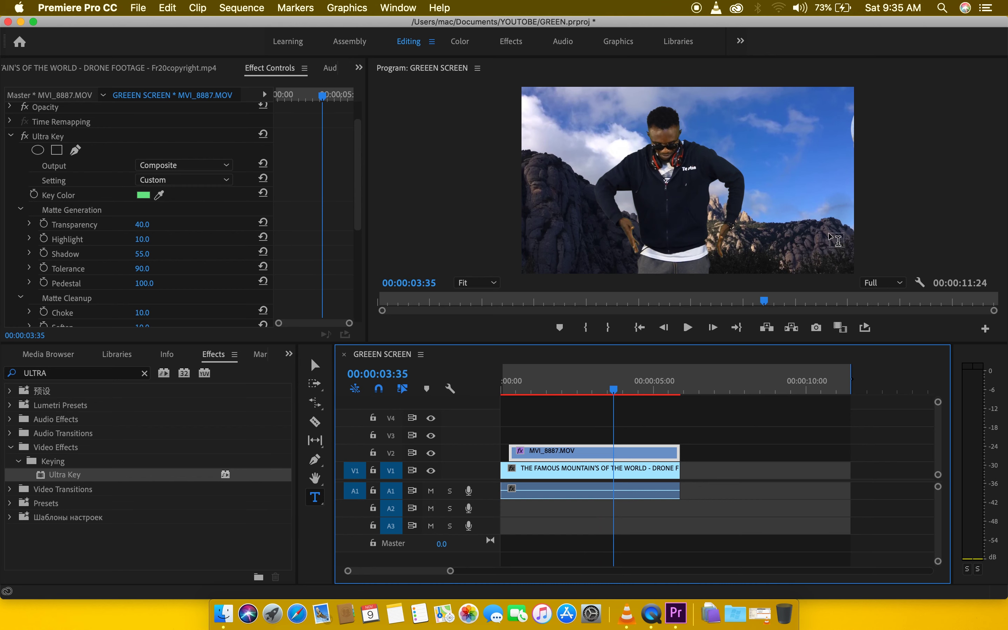
click(810, 244)
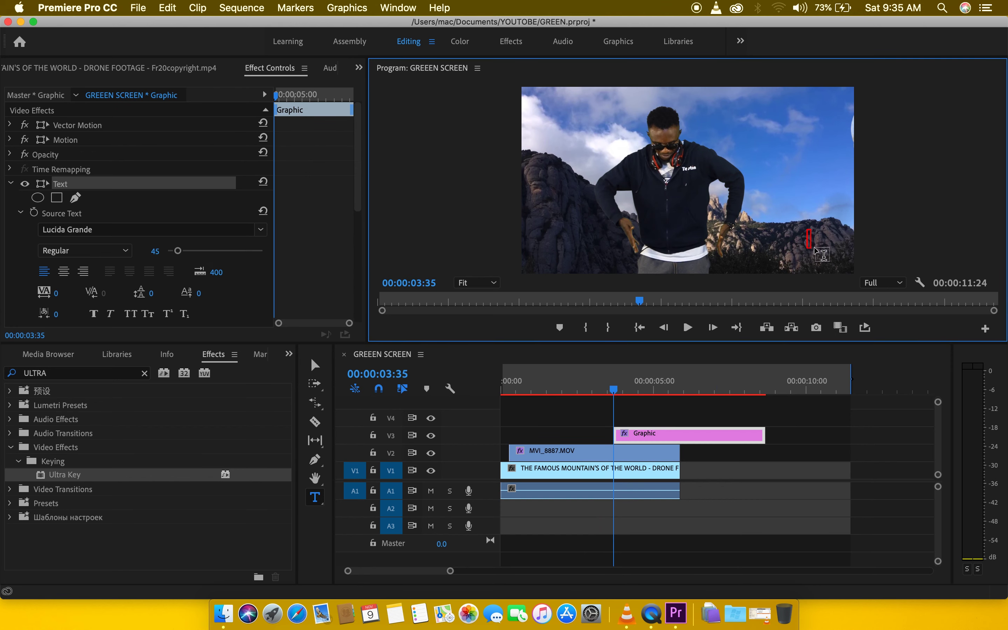
key(super+z)
click(565, 385)
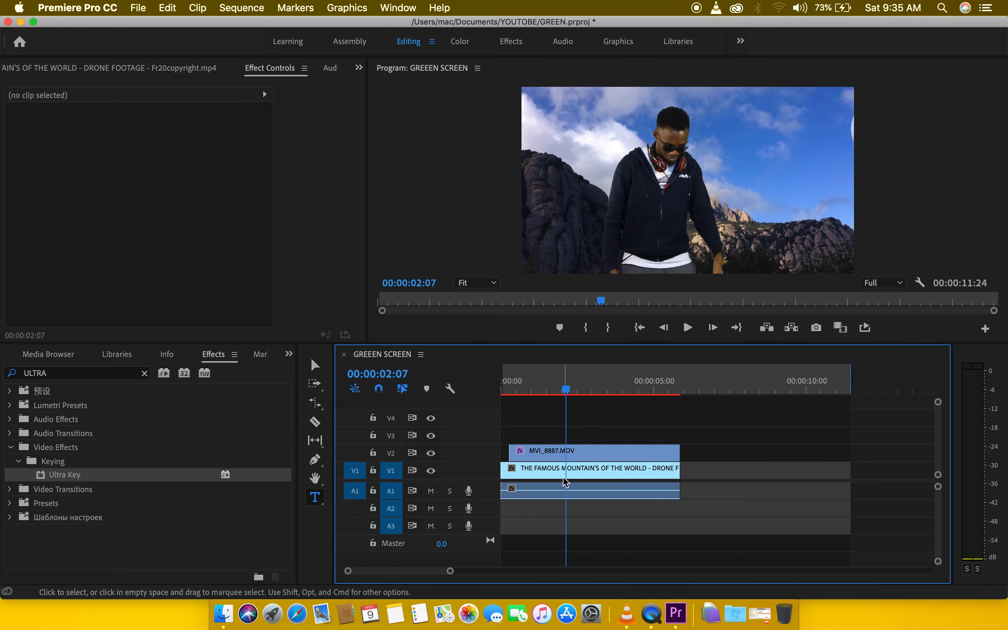
click(563, 467)
click(566, 450)
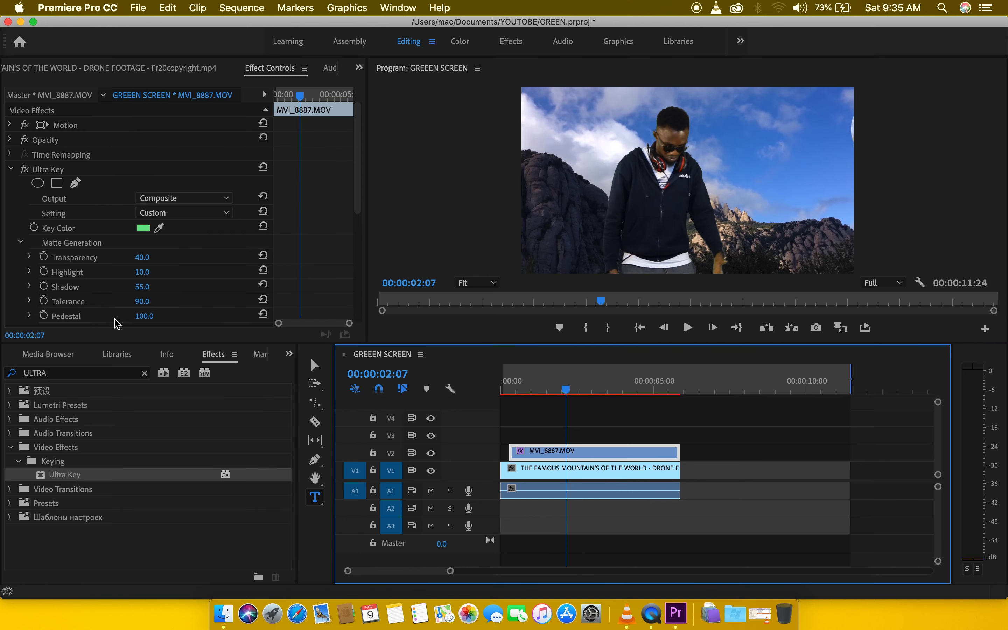
Set Ultra Key's Matte Generation Shadow to 35 and check the composite full screen at 00:00:03:21.
drag(143, 287, 123, 287)
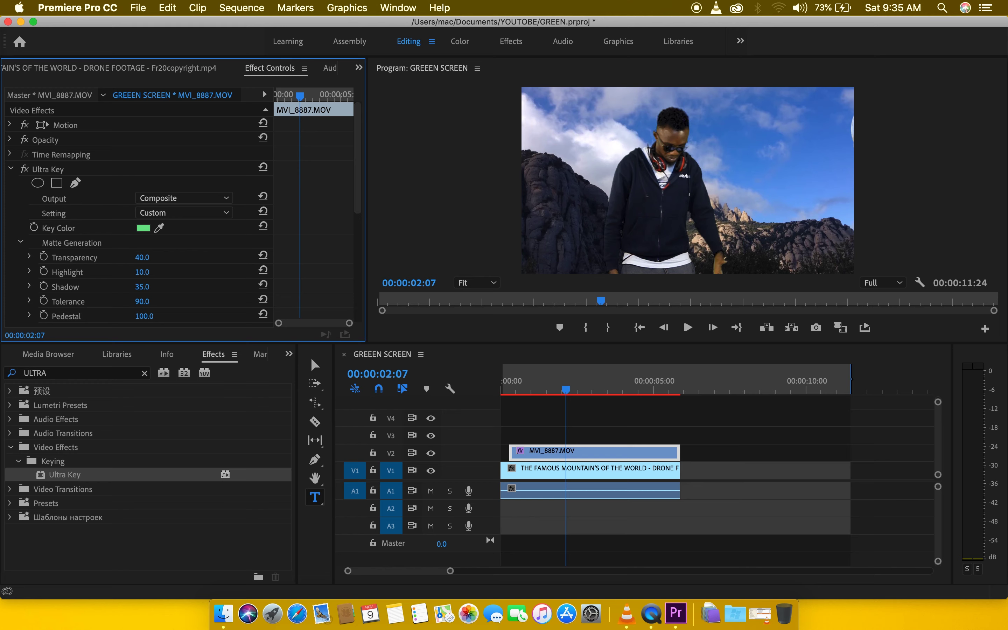
drag(569, 382, 607, 394)
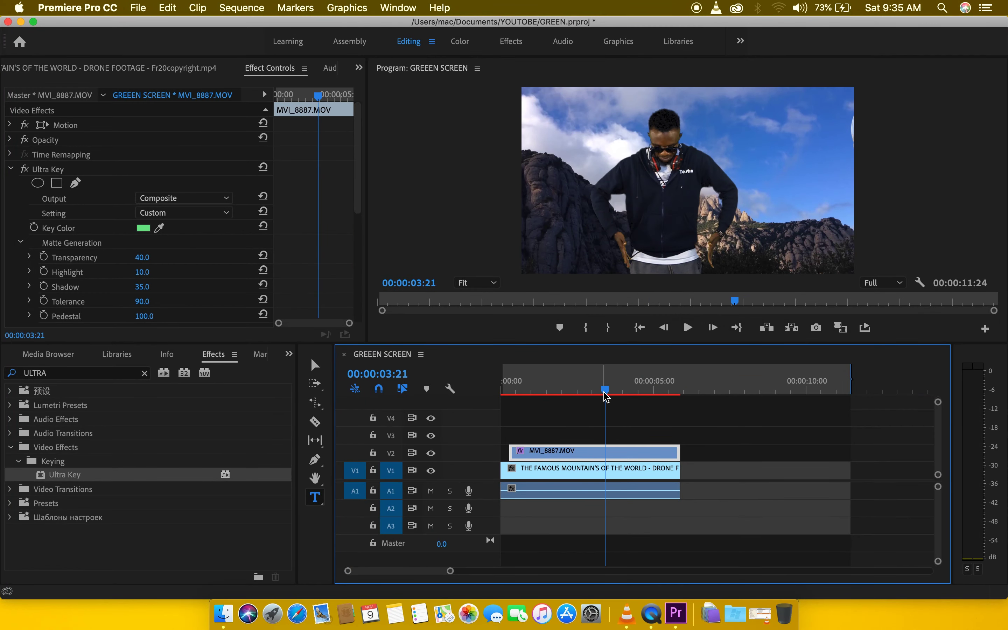
key(ctrl+grave)
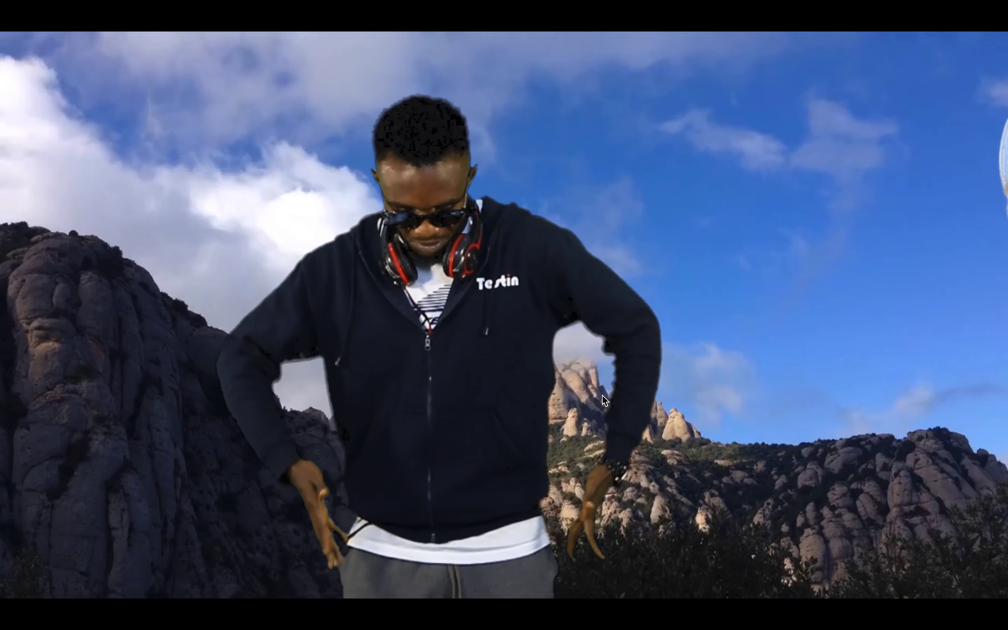
key(Escape)
Try Ultra Key's Matte Generation Highlight at 100 on the frame at 00:00:02:21, and return it to 10.
drag(592, 389, 577, 387)
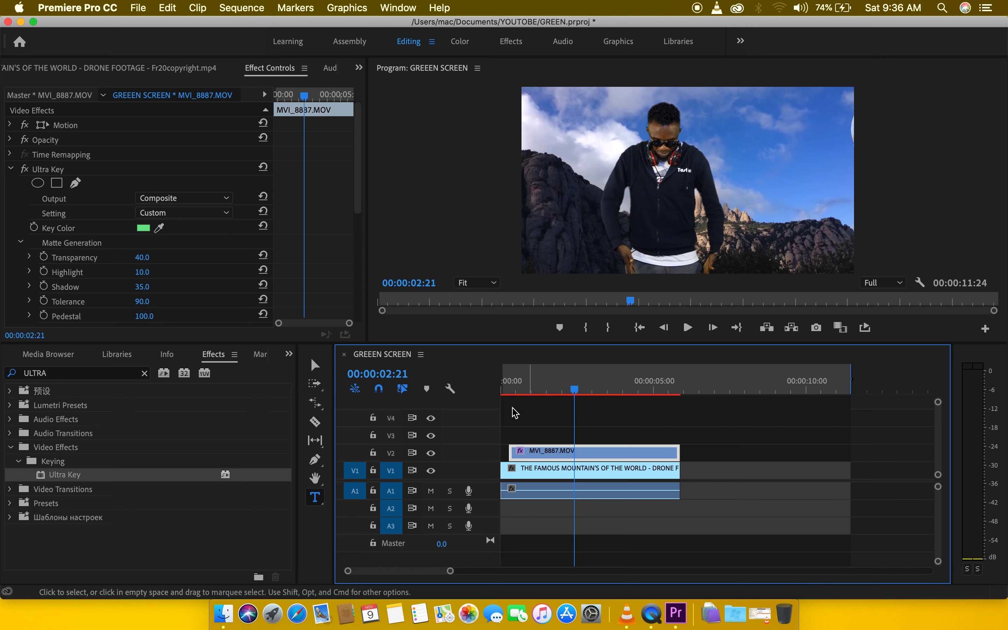
scroll(19, 249, down, 3)
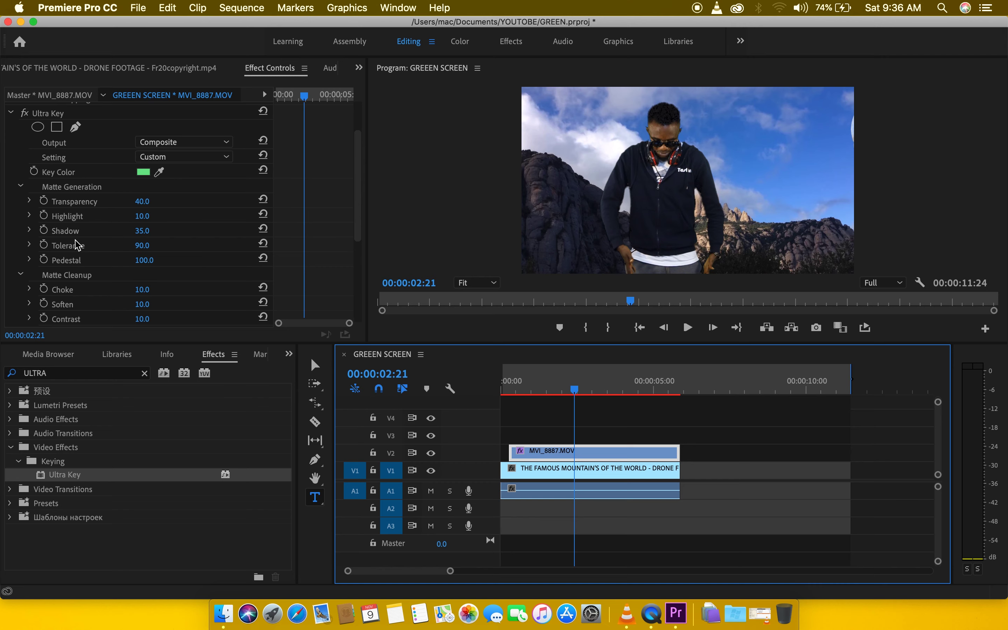
click(142, 216)
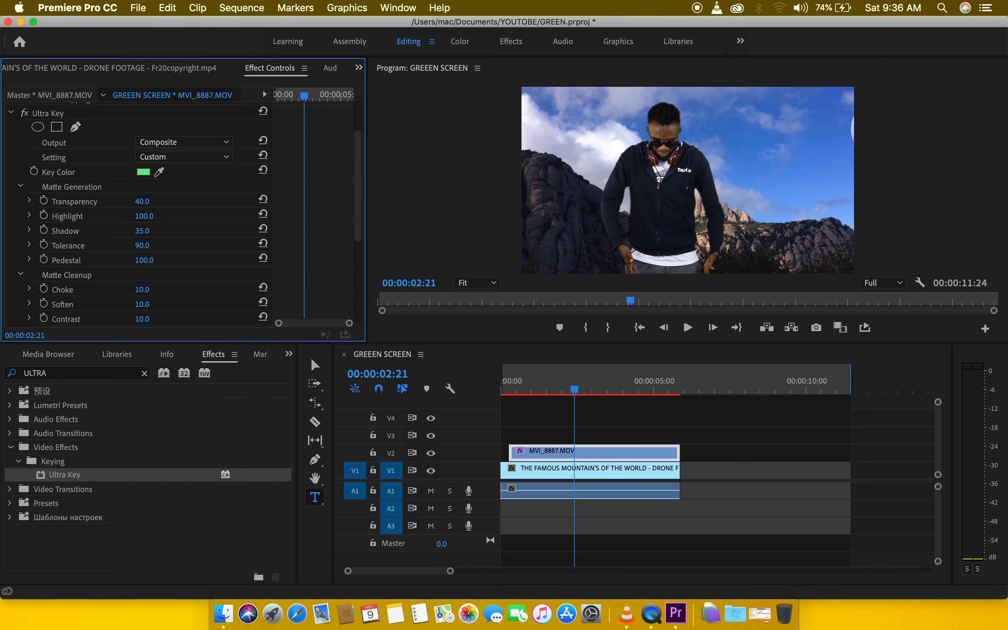
drag(143, 217, 152, 216)
mouse_move(144, 206)
mouse_down()
mouse_move(166, 206)
mouse_move(127, 205)
mouse_move(158, 206)
mouse_move(128, 205)
mouse_move(158, 206)
mouse_move(150, 206)
mouse_up()
Try Ultra Key's Matte Cleanup Choke at 51 and at 0, enlarging the program preview to compare the man's edges.
scroll(82, 251, down, 3)
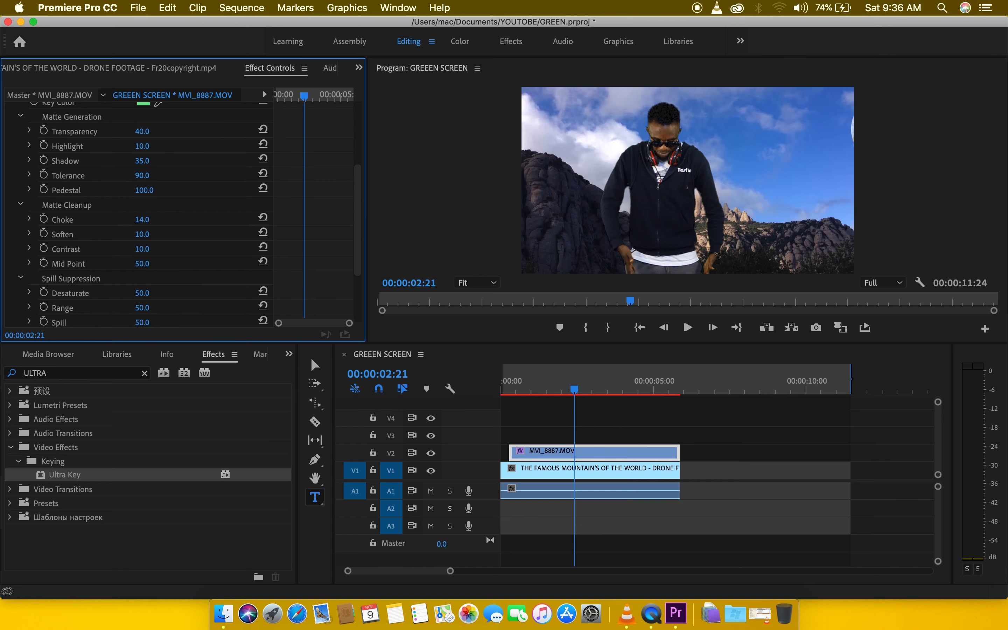
drag(143, 219, 168, 219)
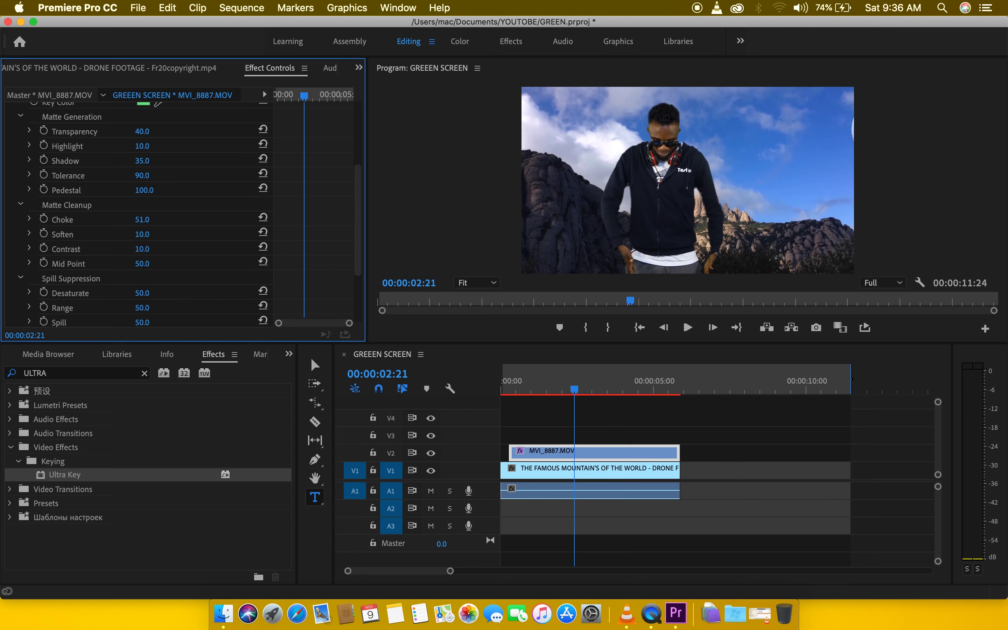
drag(437, 343, 438, 567)
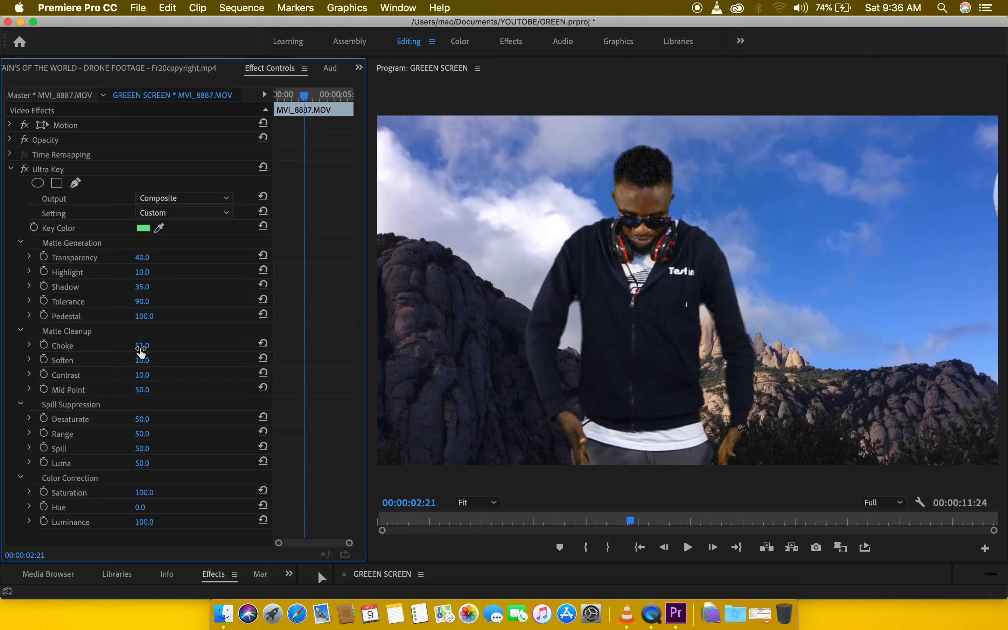
drag(140, 348, 112, 348)
drag(142, 346, 135, 345)
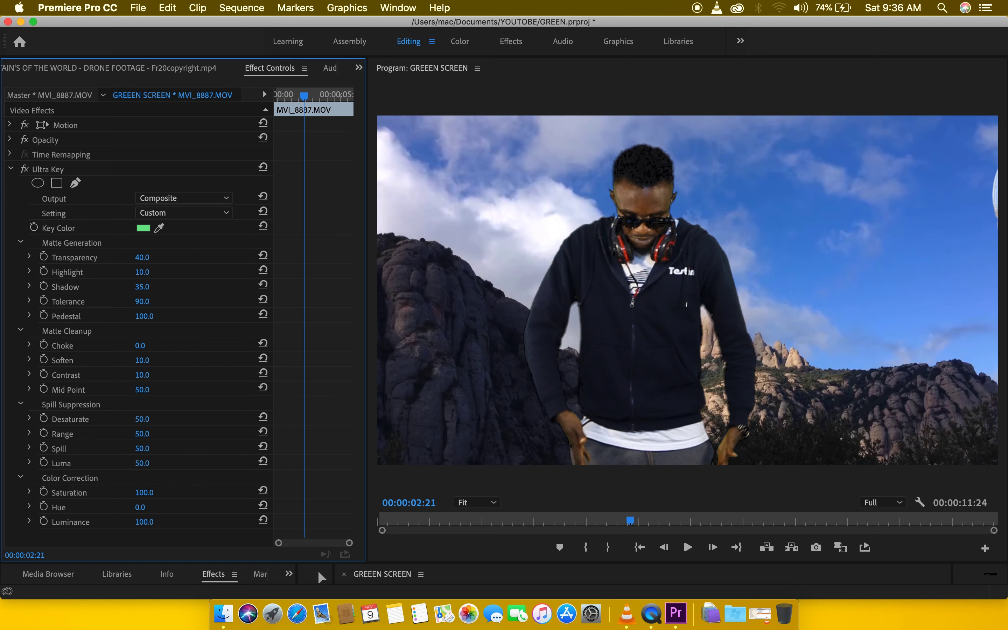
Fine-tune Ultra Key's Matte Cleanup to a Choke of 7 and a Soften of 9.
drag(140, 345, 146, 346)
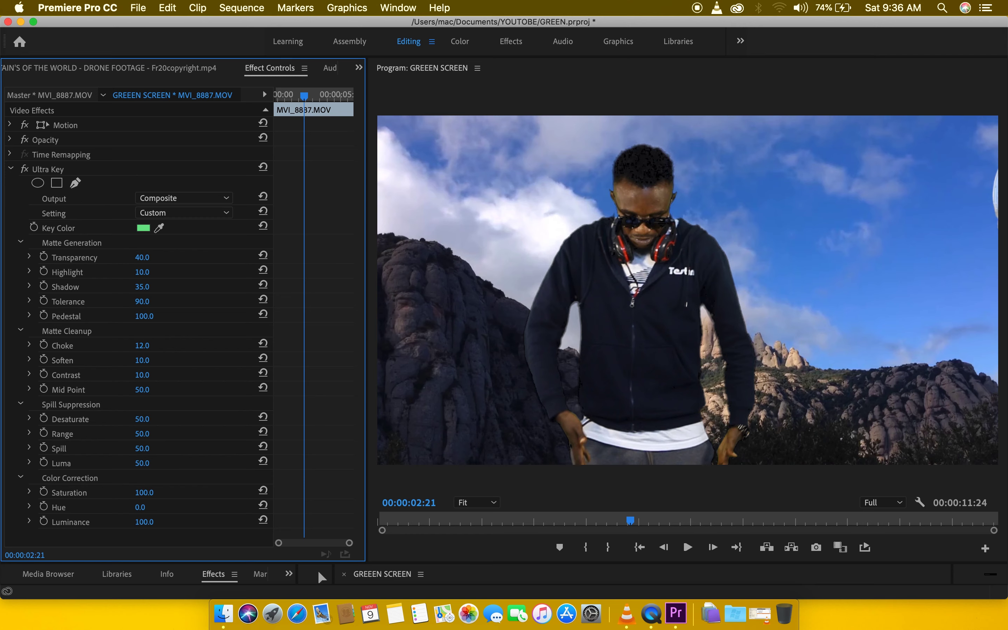
mouse_move(140, 361)
mouse_down()
mouse_move(165, 361)
mouse_move(154, 359)
mouse_up()
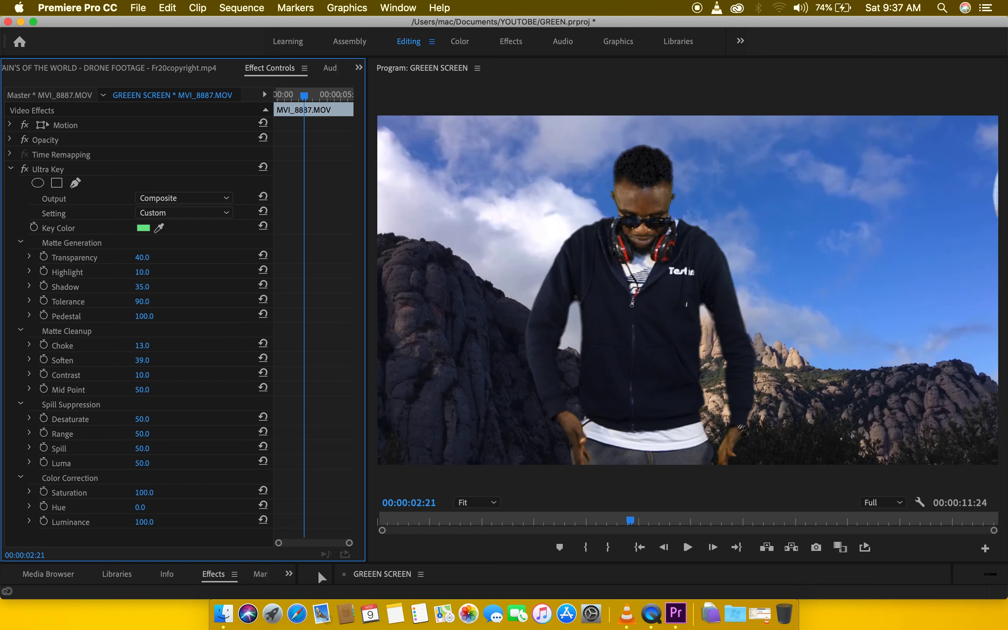
drag(152, 345, 123, 362)
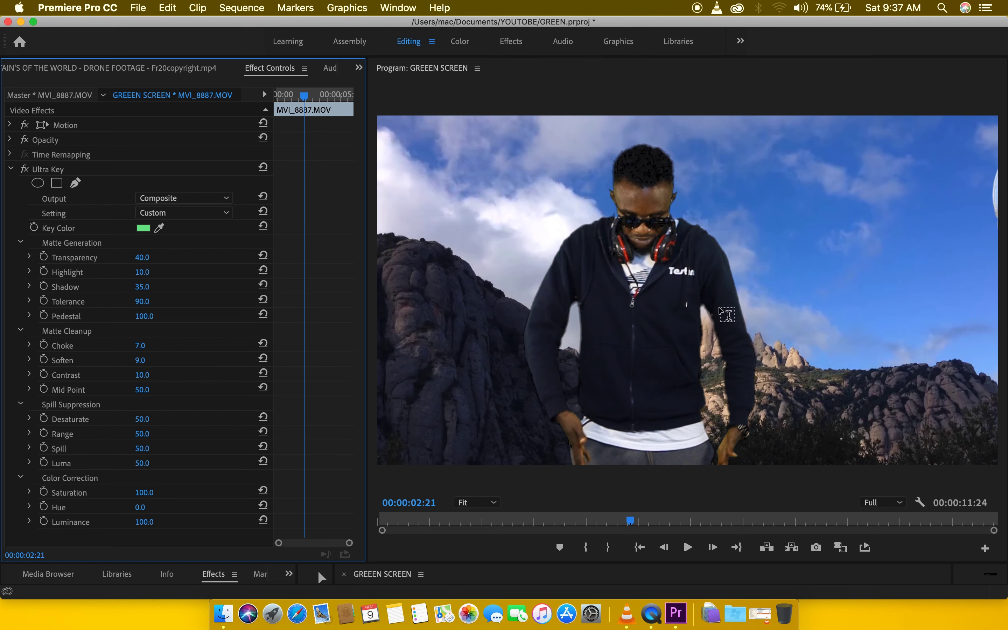
Switch to the Selection tool and enlarge the timeline area until all its tracks show.
drag(505, 562, 503, 486)
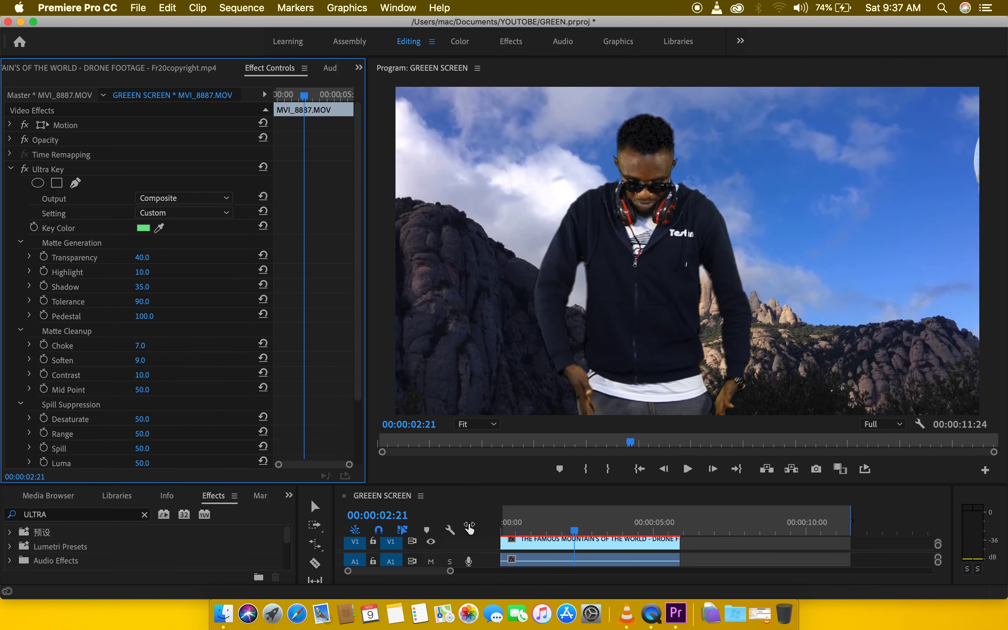
click(319, 501)
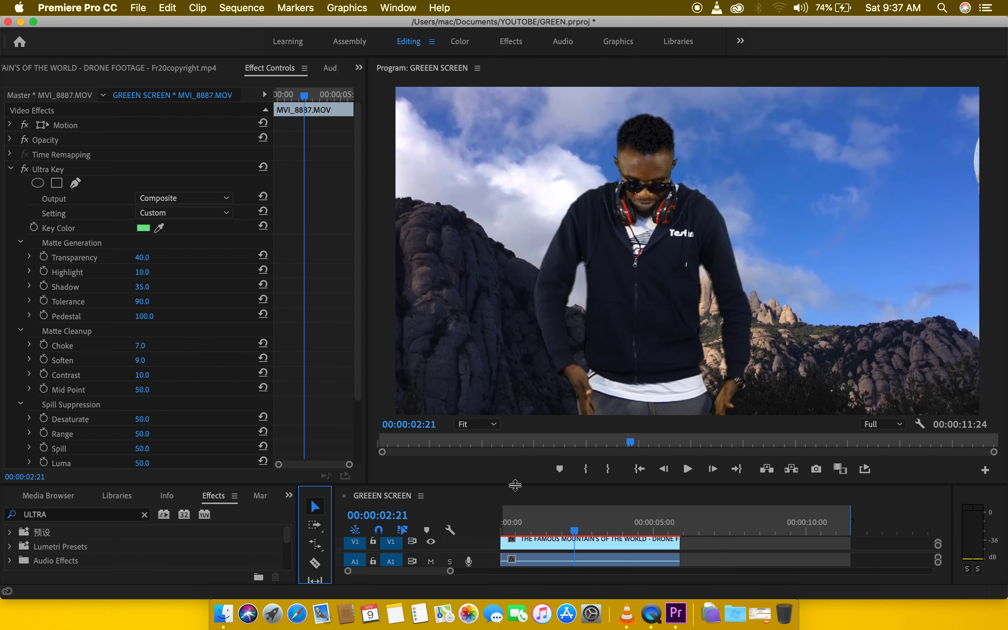
drag(516, 485, 484, 335)
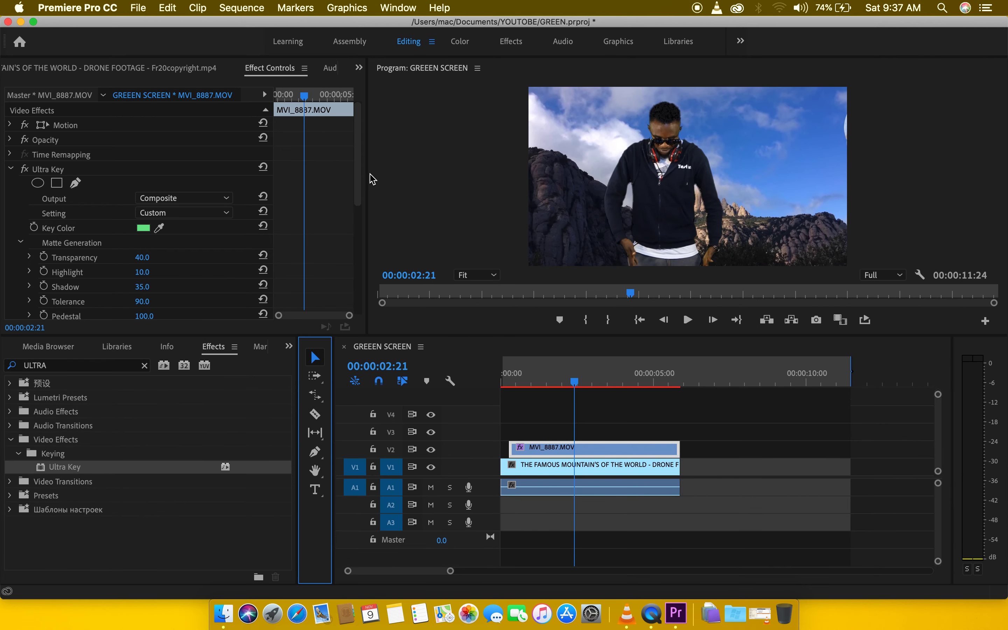
Set Ultra Key's Spill Suppression Desaturate to 0.
drag(359, 177, 318, 291)
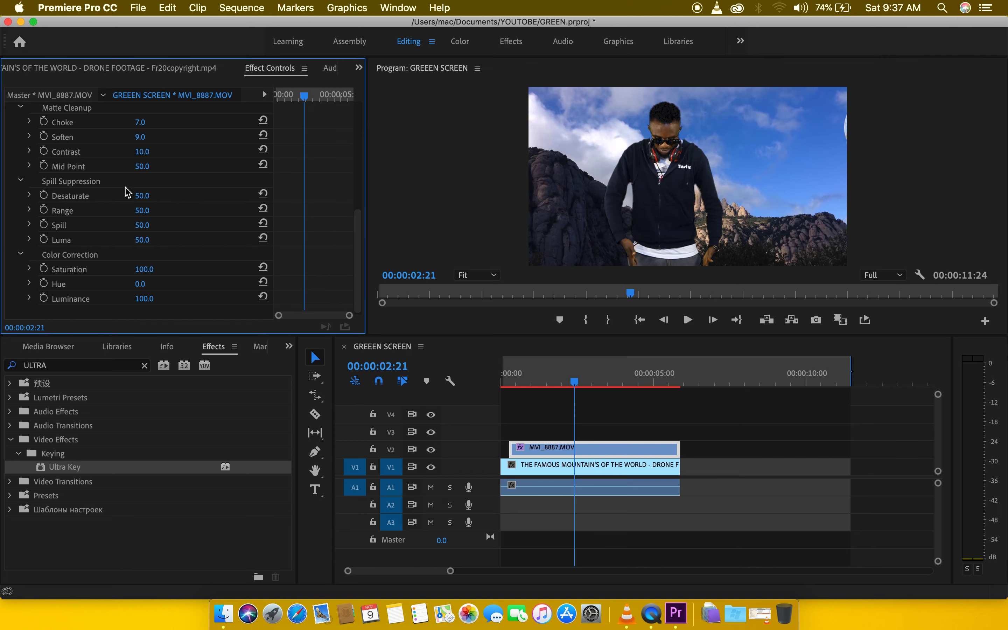
drag(144, 197, 179, 225)
key(super+z)
Play the sequence from near its start up to 00:00:05:10 to check the adjusted key.
click(531, 372)
key(space)
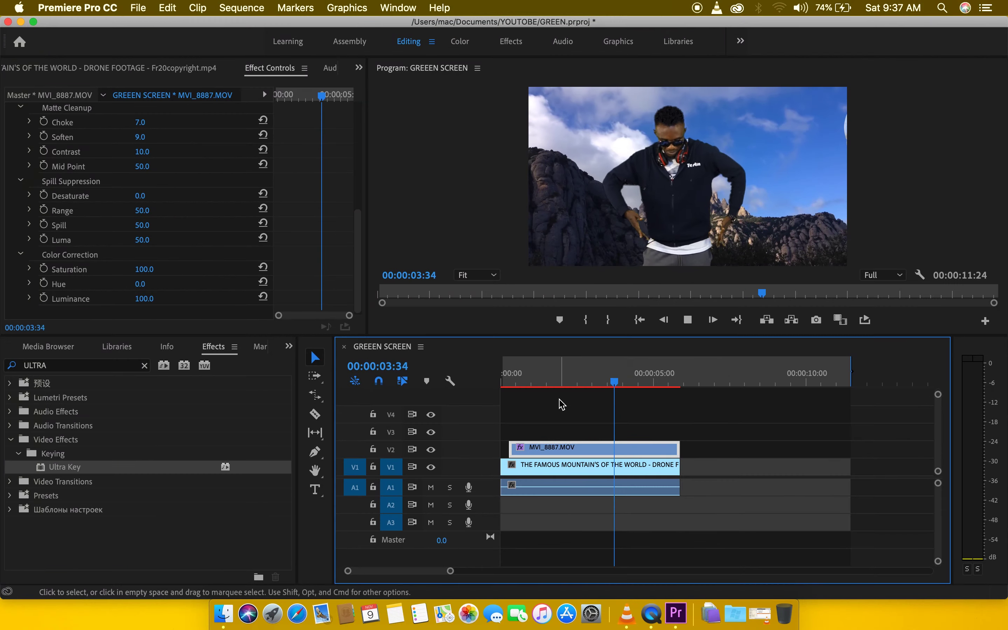
key(space)
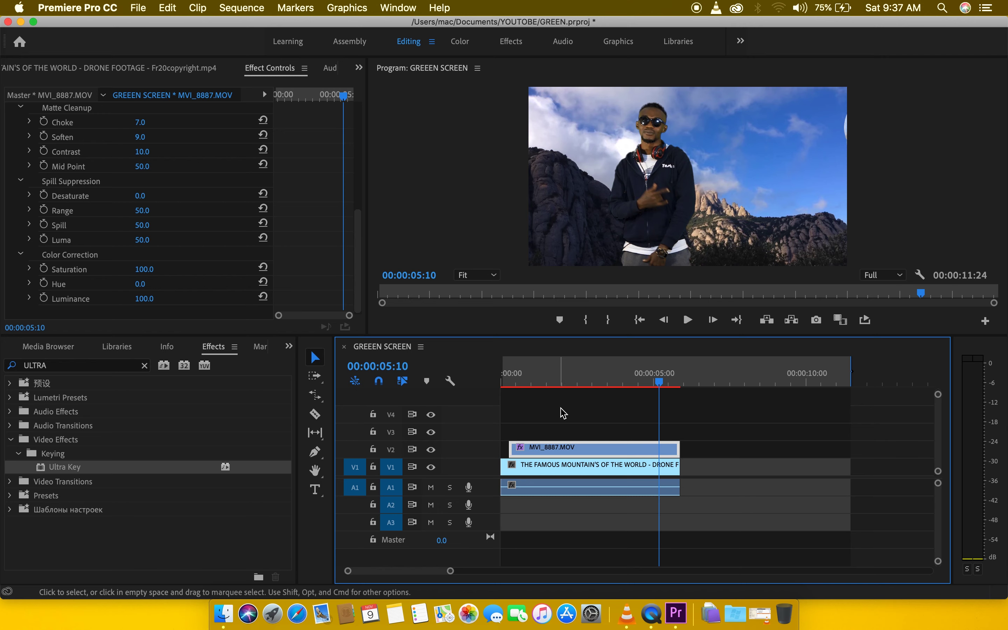
Scale MVI_8887.MOV to 87 and set its vertical position to 400 in the Motion settings.
click(568, 383)
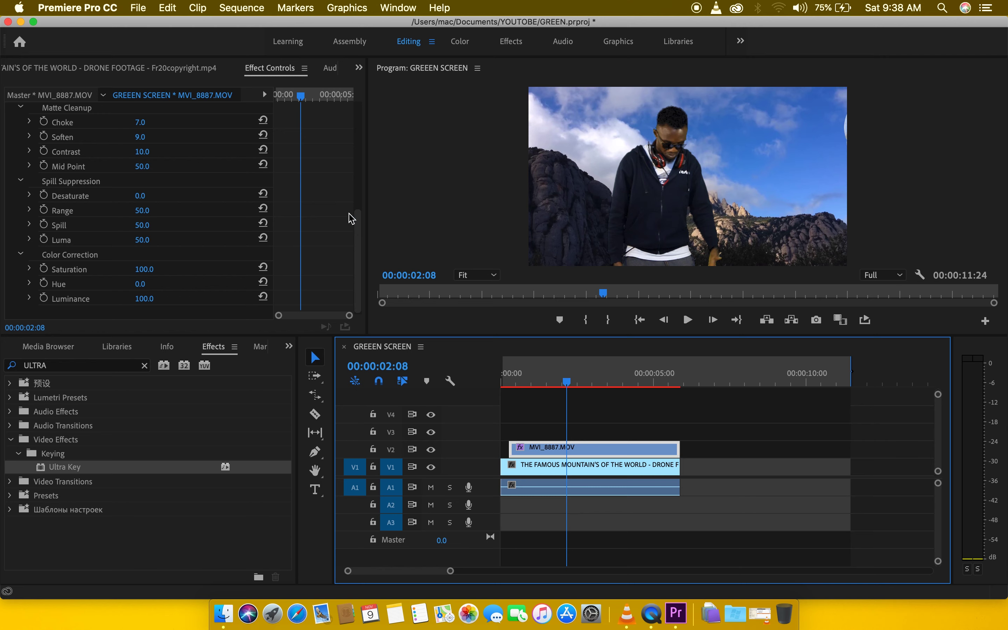
drag(361, 226, 359, 121)
click(10, 125)
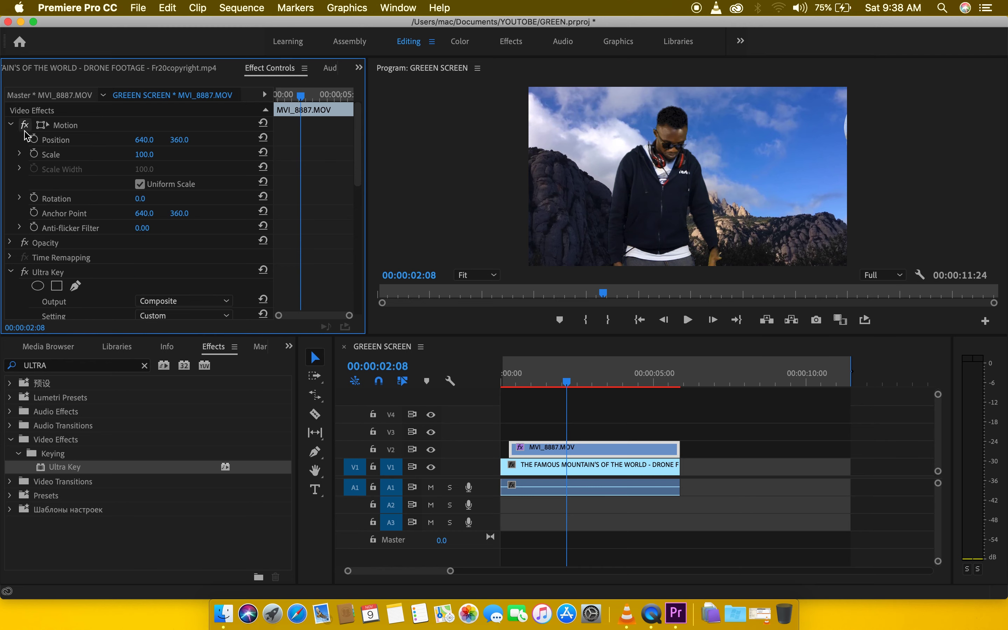
drag(144, 155, 235, 132)
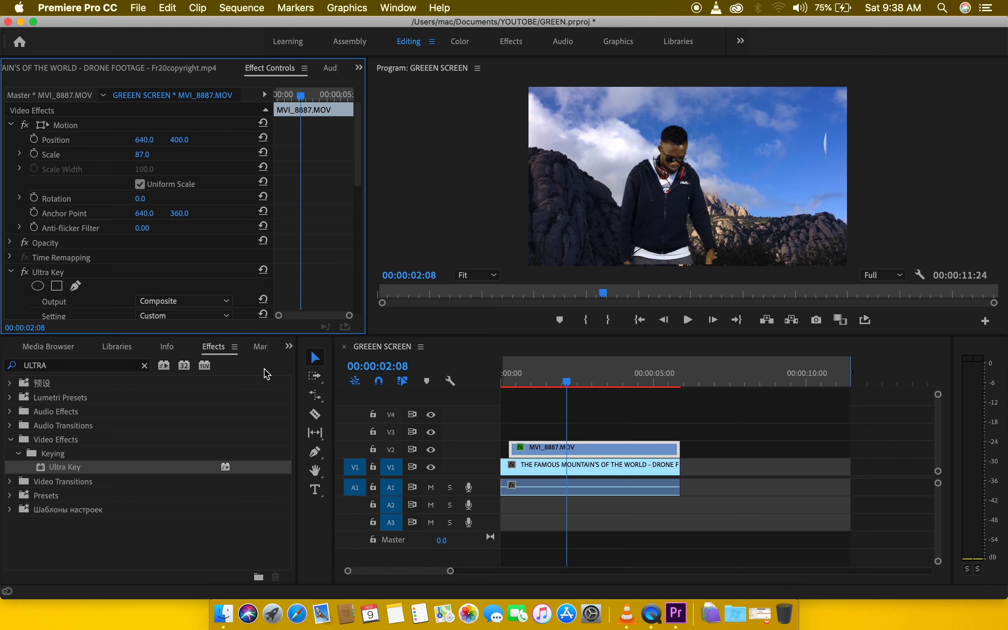
Search the effects for CROP and apply the Crop video effect to MVI_8887.MOV on track V2.
click(54, 369)
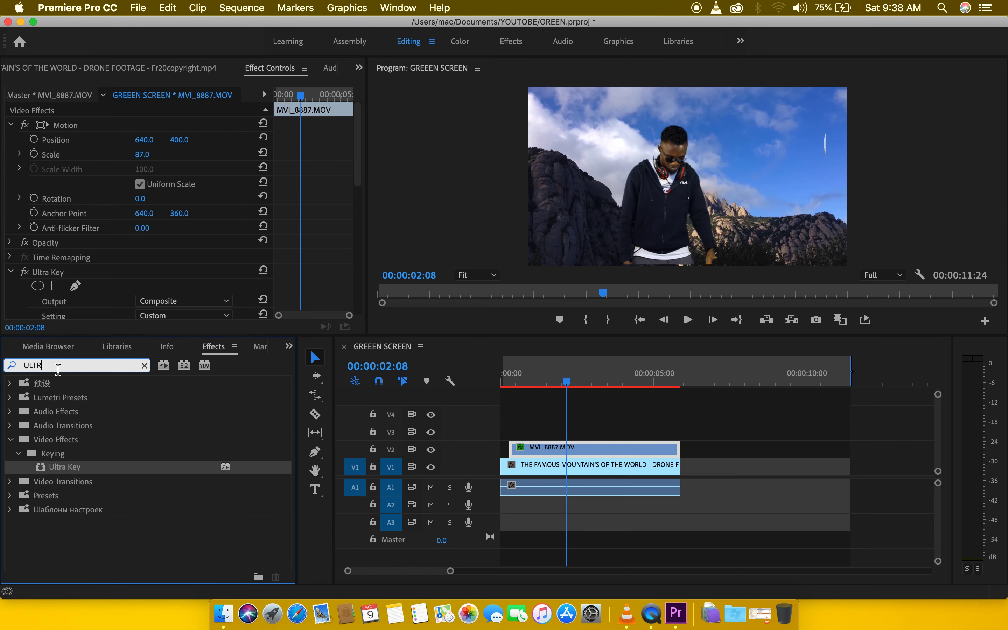
key(BackSpace)
key(BackSpace)
key(BackSpace)
key(BackSpace)
text(CROO)
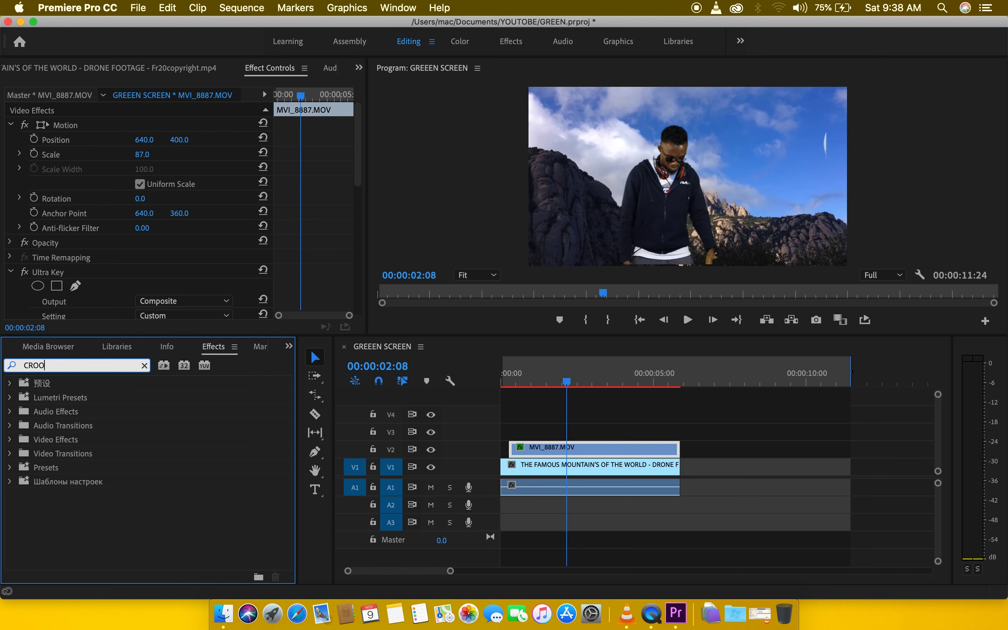
key(BackSpace)
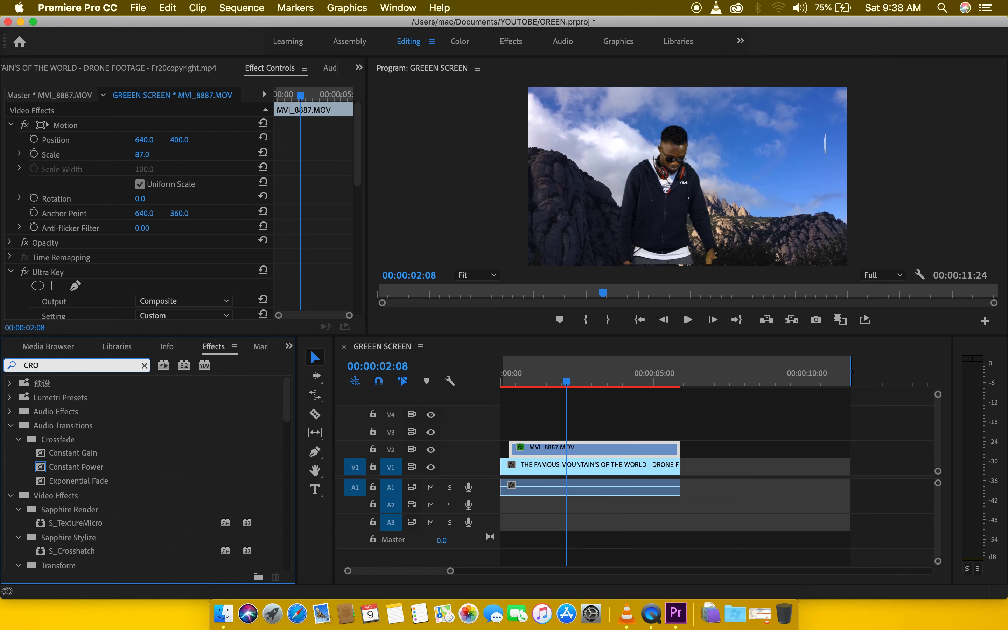
text(P)
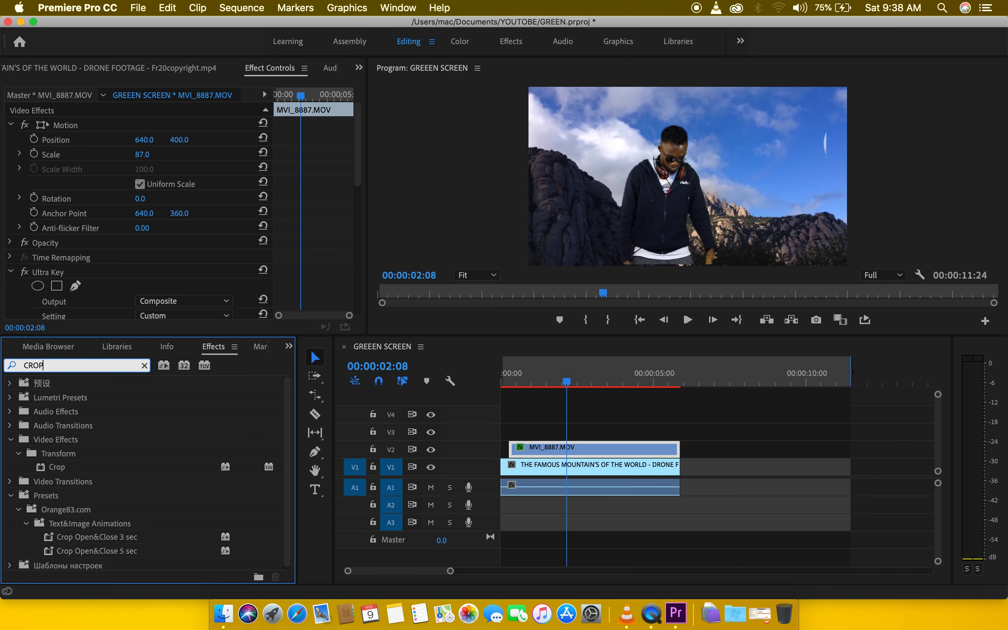
drag(51, 471, 552, 455)
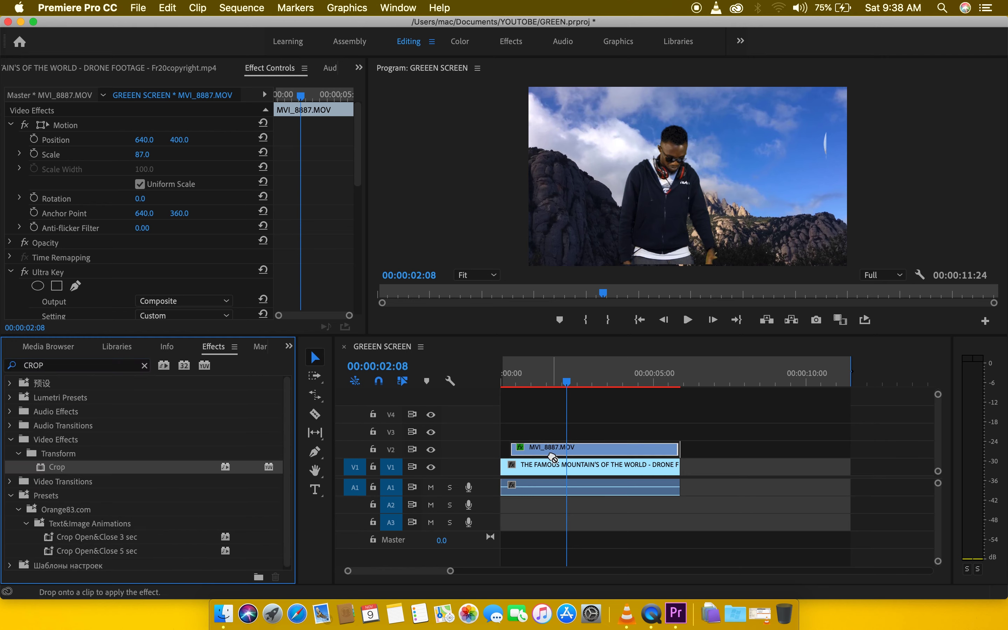
Set the Crop effect's Right value to 10% and check the frames between 00:00:01:38 and 00:00:02:07.
drag(360, 134, 341, 284)
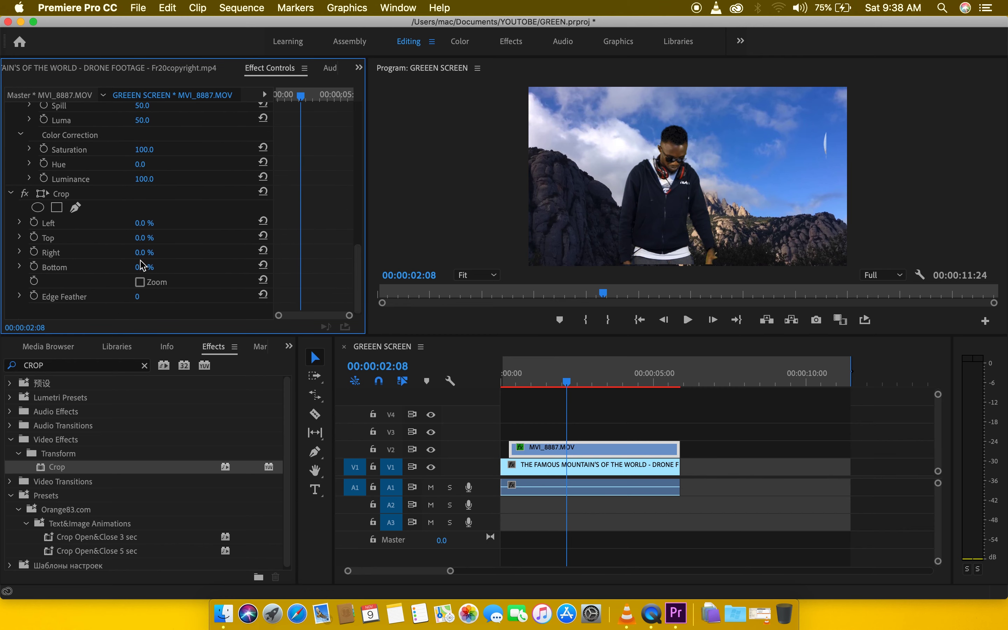
drag(144, 253, 152, 252)
click(555, 382)
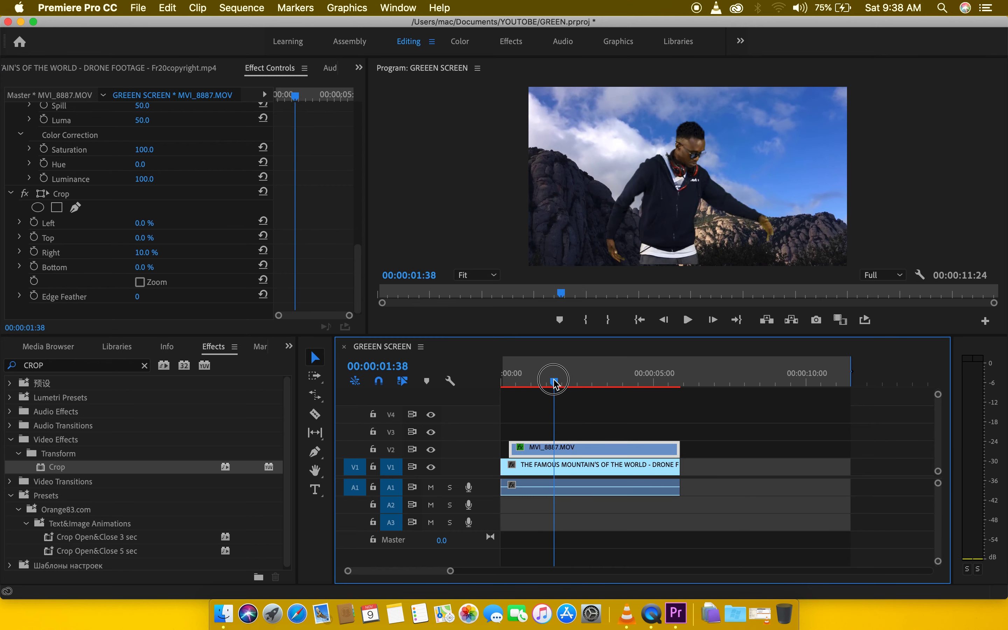
mouse_move(555, 382)
mouse_down()
mouse_move(543, 382)
mouse_move(568, 381)
mouse_up()
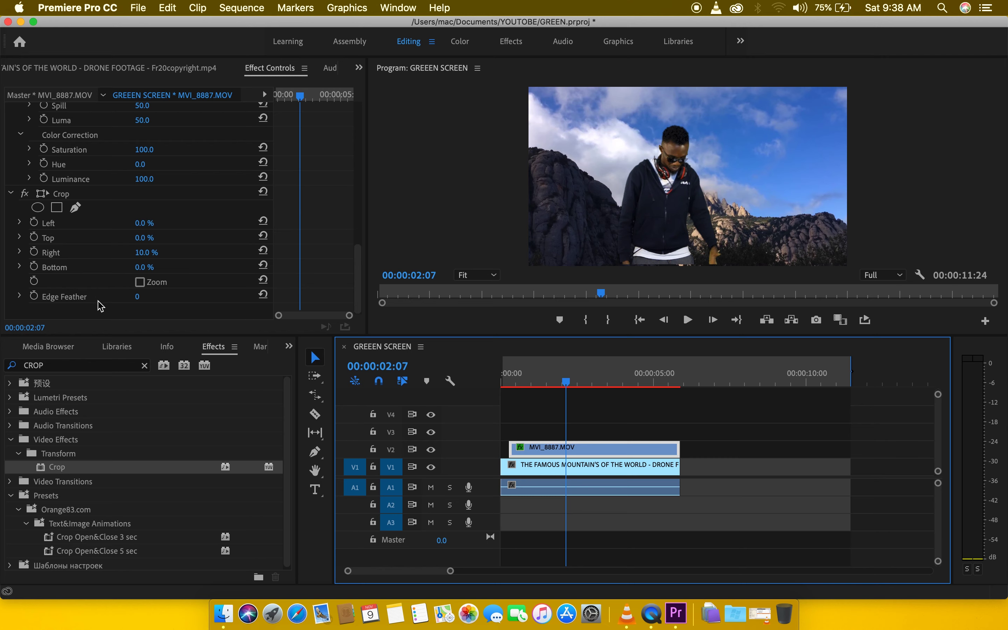
drag(358, 284, 362, 198)
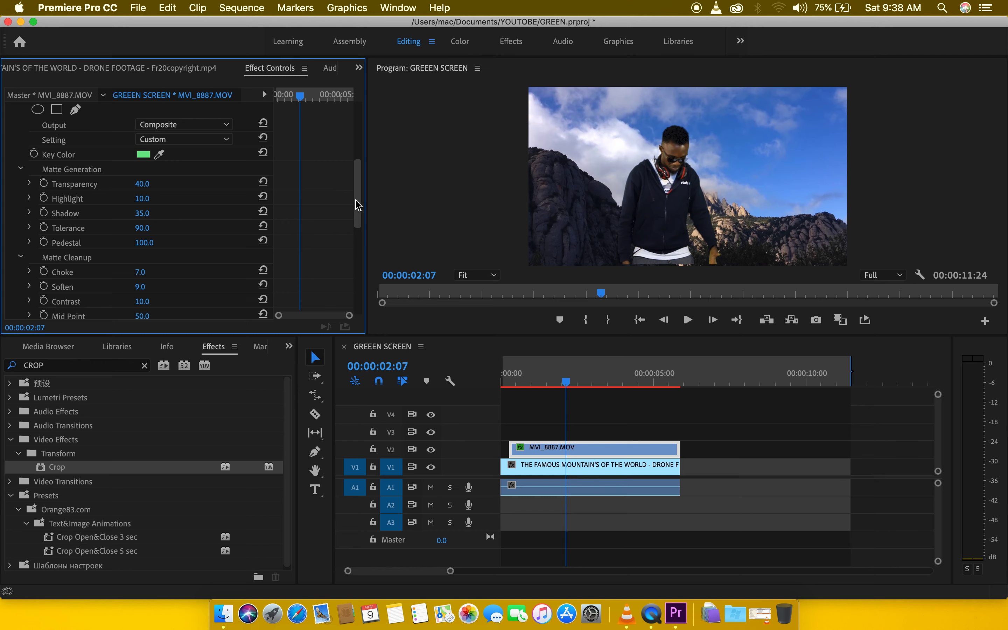
drag(353, 204, 361, 302)
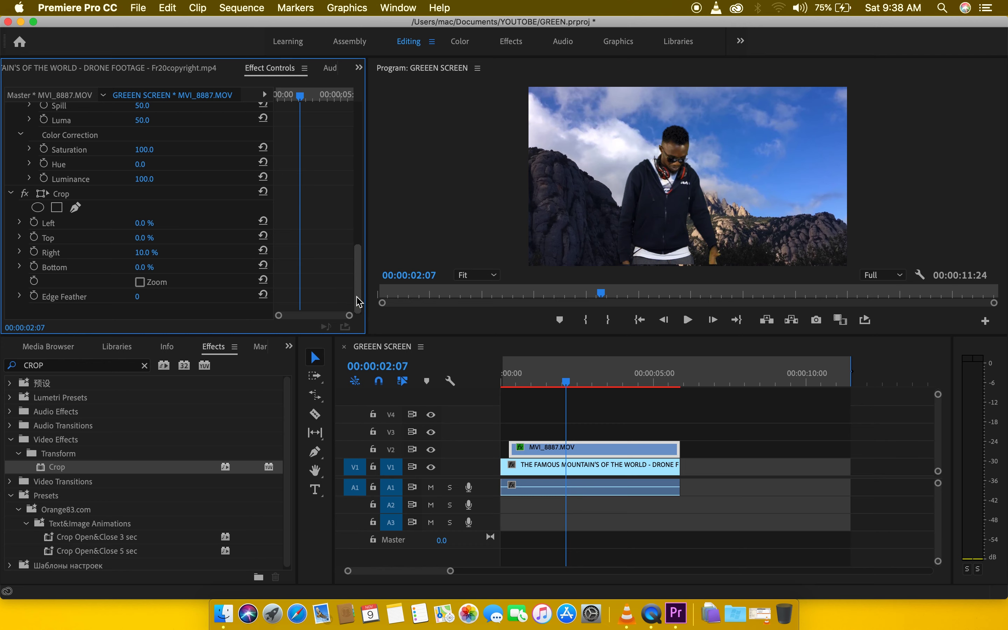